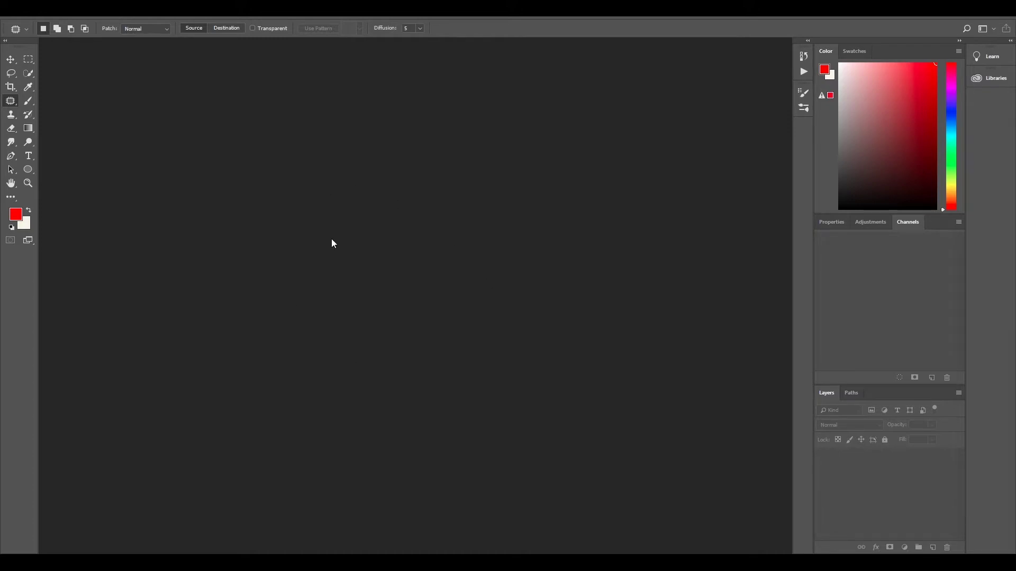
- Open the panorama file HDRI_Stictched_NoTripod_NoSun_v002.tif through File > Open
{"action": "left_click", "coordinate": [30, 18]}
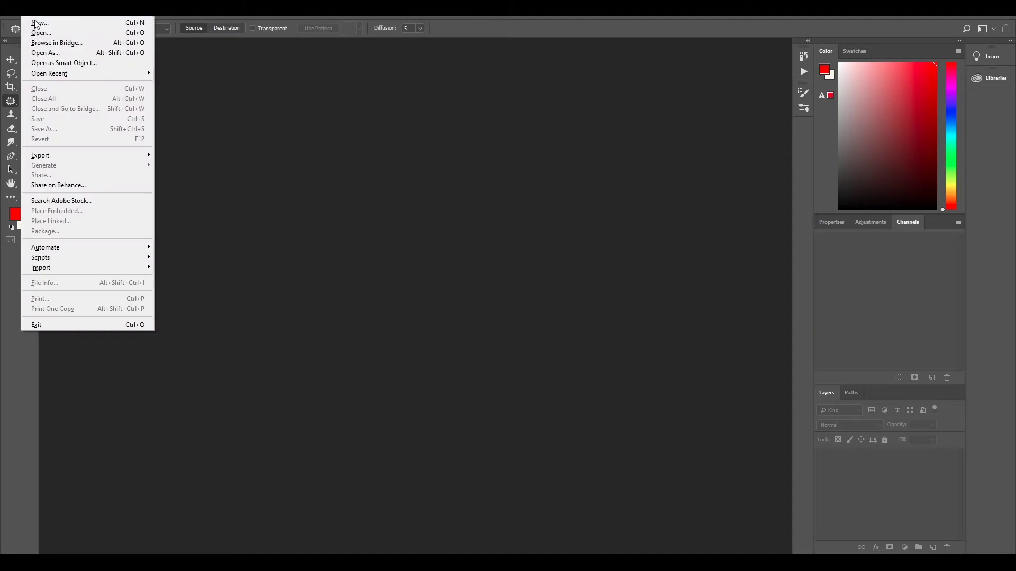
{"action": "left_click", "coordinate": [37, 30]}
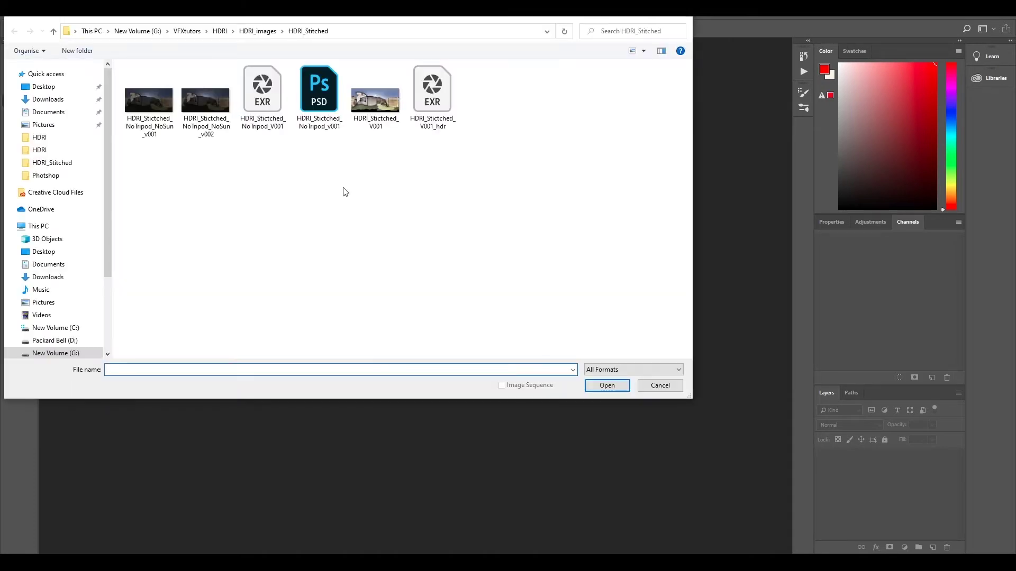
{"action": "left_click_drag", "start_coordinate": [341, 22], "coordinate": [385, 104]}
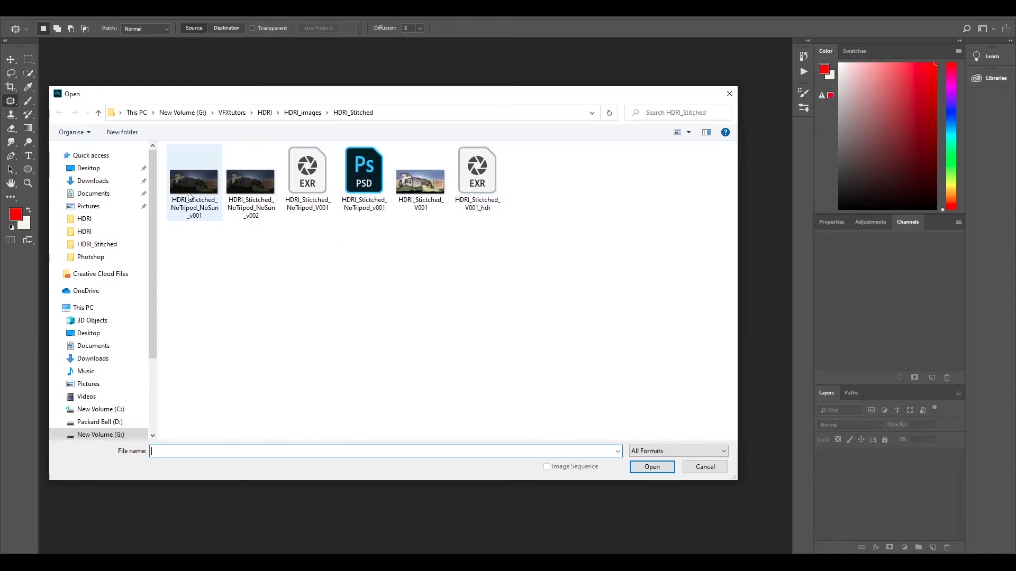
{"action": "left_click", "coordinate": [254, 215]}
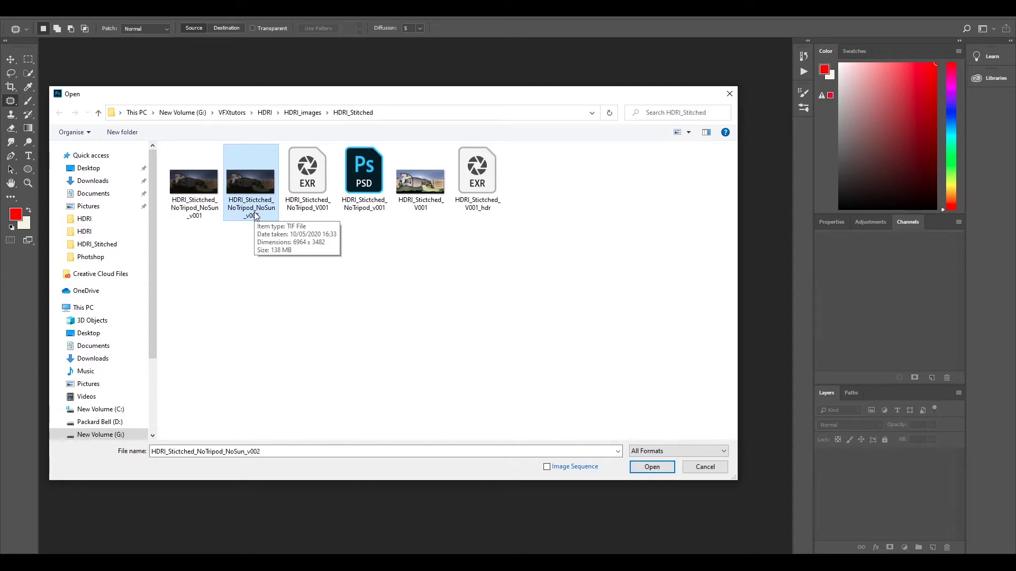
{"action": "left_click", "coordinate": [652, 467]}
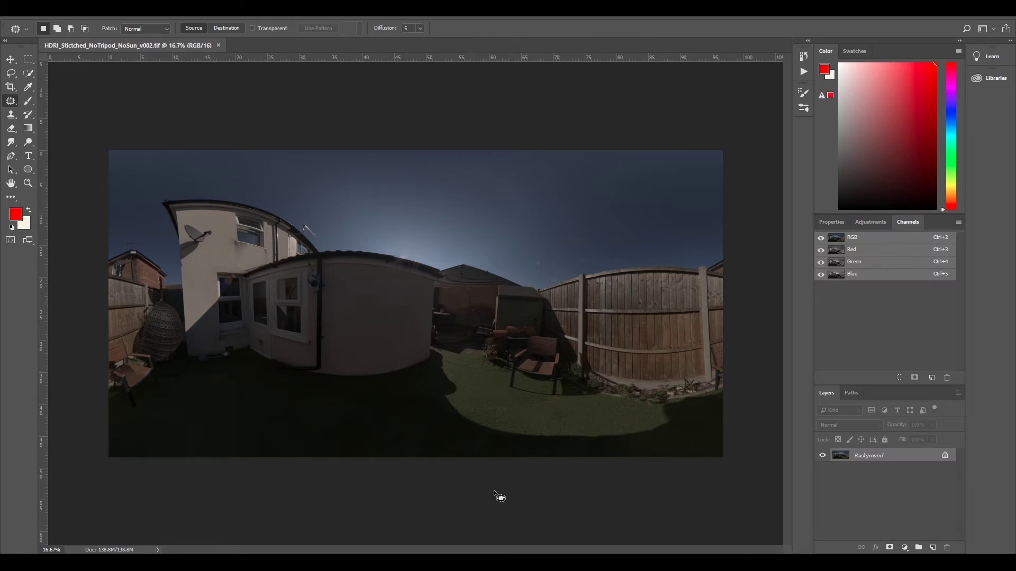
- Create a 'Background copy' duplicate of the Background layer and turn off the original's visibility
{"action": "scroll", "coordinate": [541, 401], "scroll_direction": "up", "scroll_amount": 1}
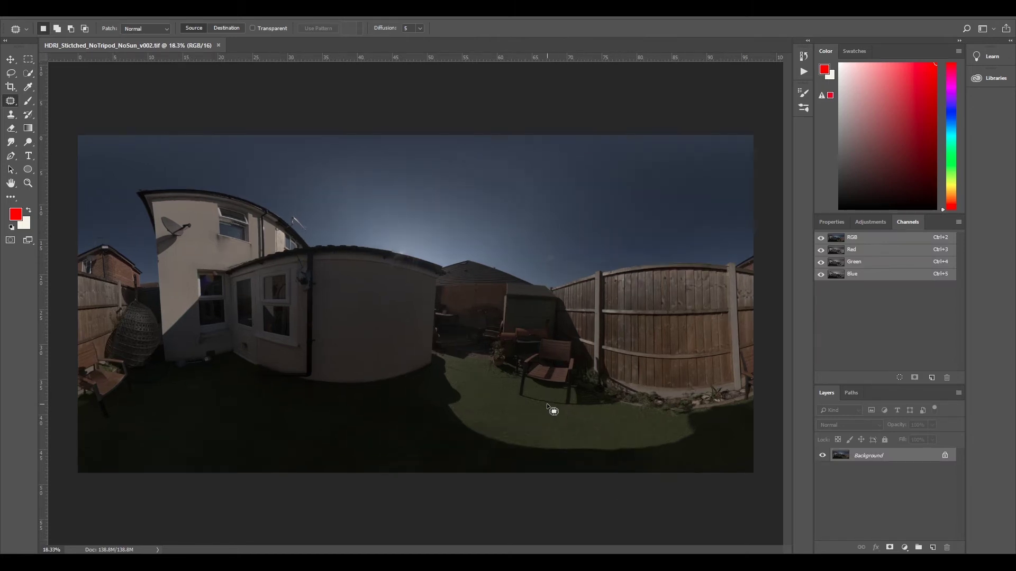
{"action": "right_click", "coordinate": [865, 459]}
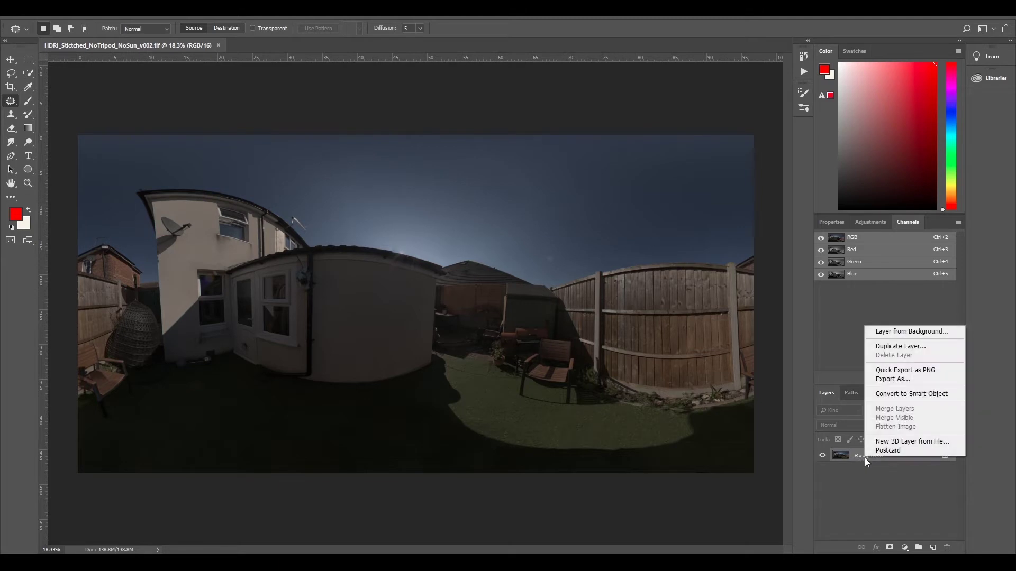
{"action": "left_click", "coordinate": [899, 348]}
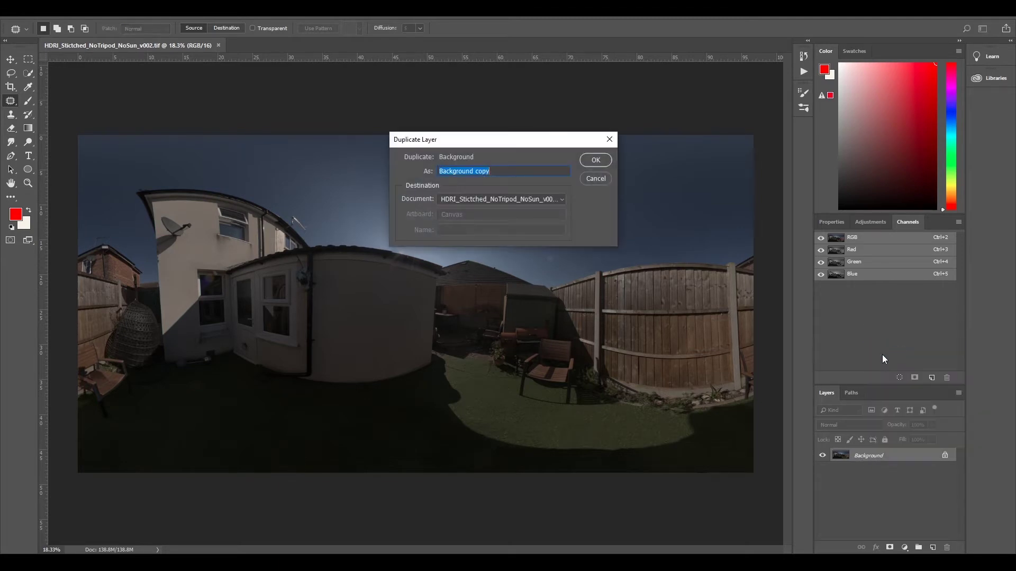
{"action": "left_click", "coordinate": [591, 162]}
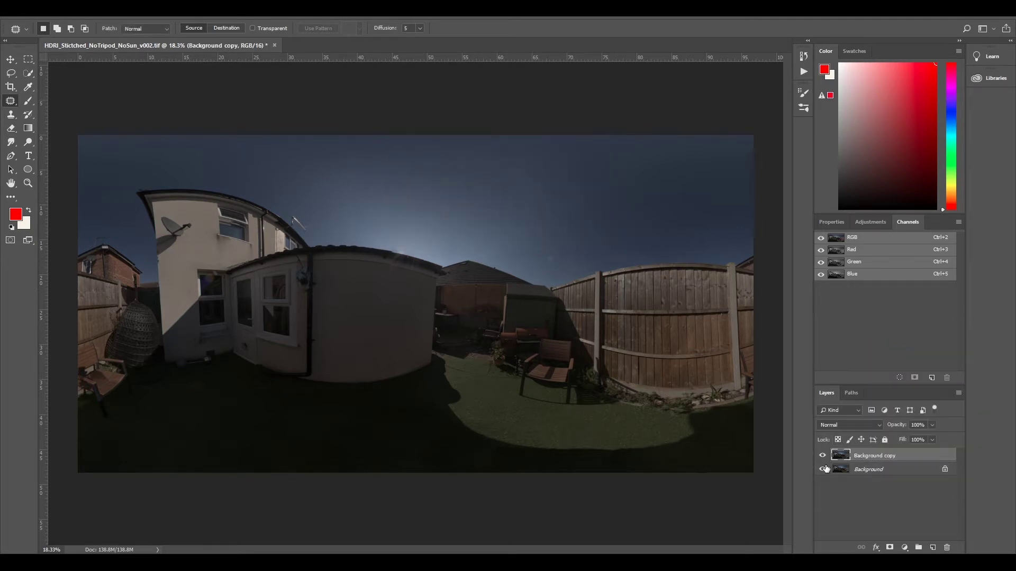
{"action": "scroll", "coordinate": [582, 389], "scroll_direction": "up", "scroll_amount": 2}
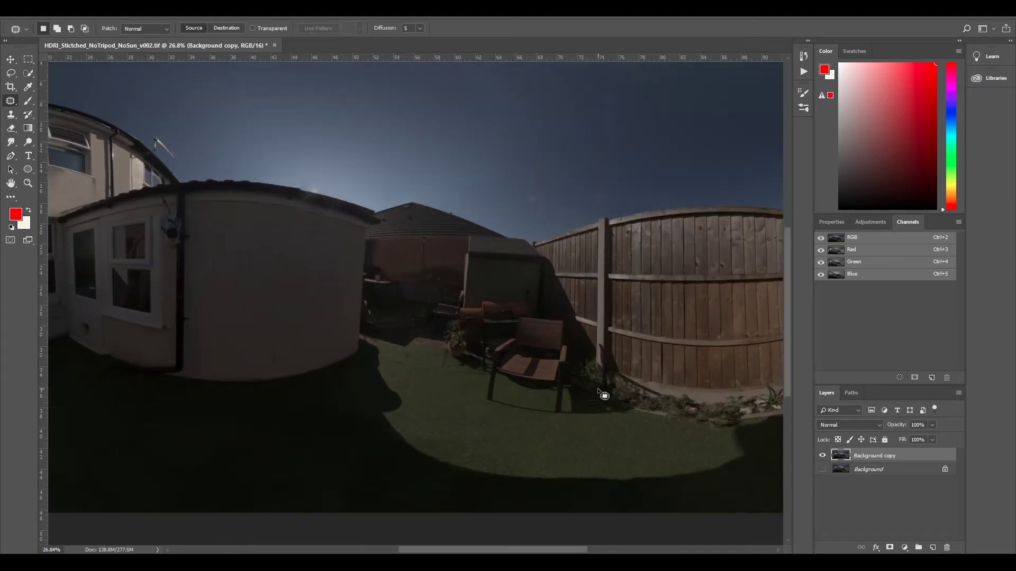
{"action": "scroll", "coordinate": [698, 430], "scroll_direction": "down", "scroll_amount": 1}
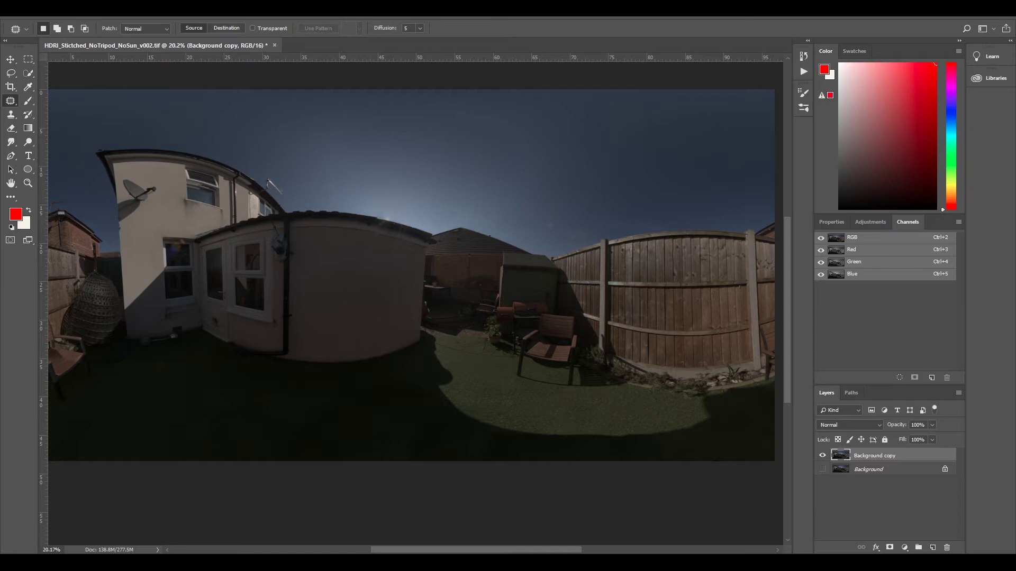
- Open Chair_BG011001.exr from the HDRI/PlateRef folder, accepting the default OpenEXR alpha settings
{"action": "left_click", "coordinate": [30, 16]}
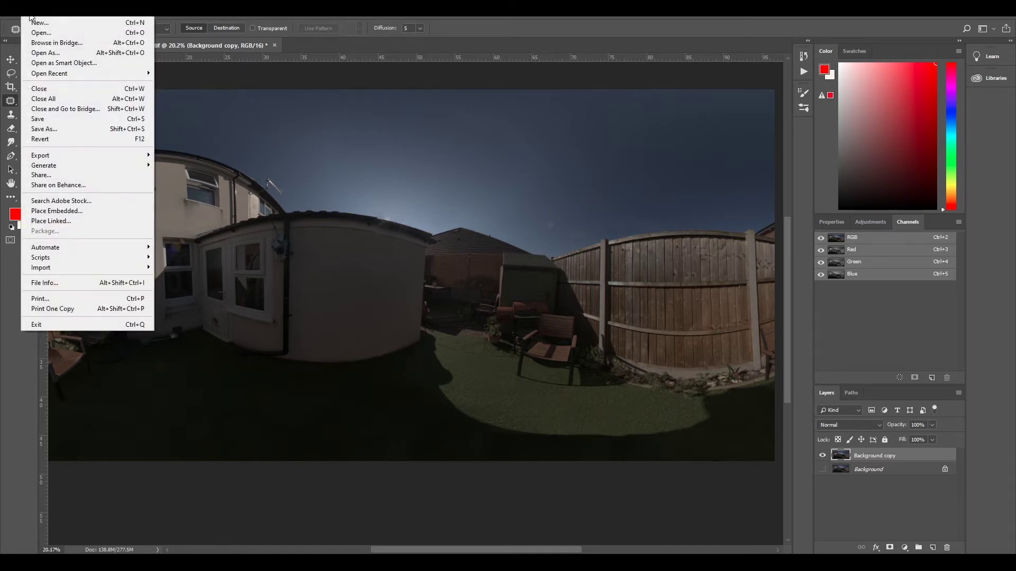
{"action": "left_click", "coordinate": [54, 29]}
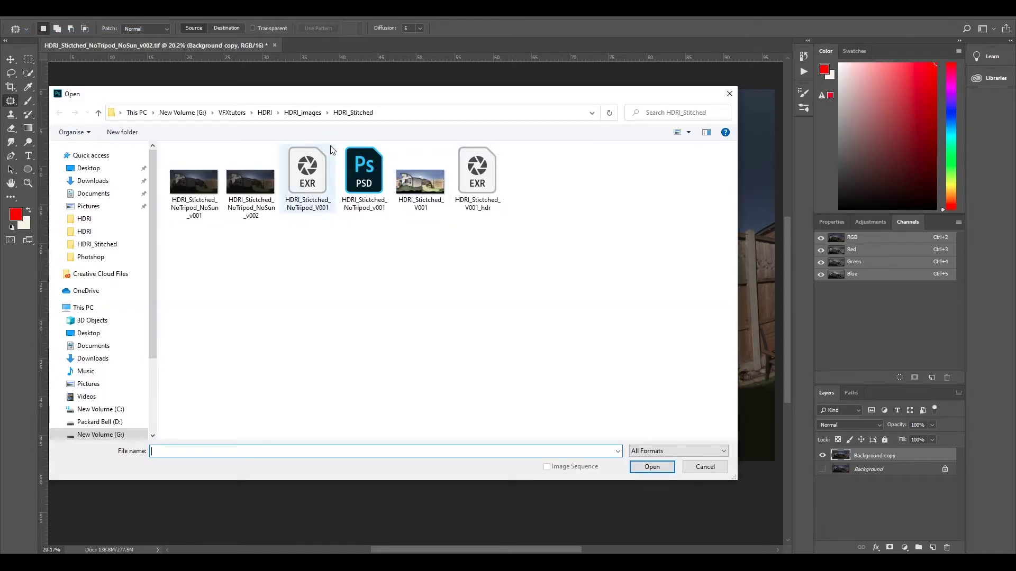
{"action": "left_click", "coordinate": [311, 113]}
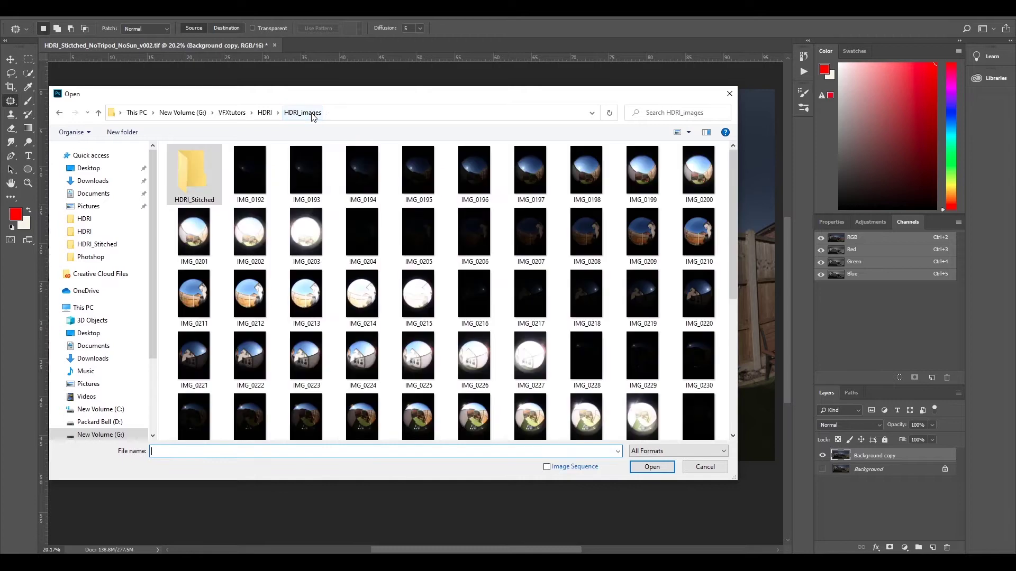
{"action": "left_click", "coordinate": [264, 113]}
{"action": "left_click", "coordinate": [195, 179]}
{"action": "double_click", "coordinate": [196, 179]}
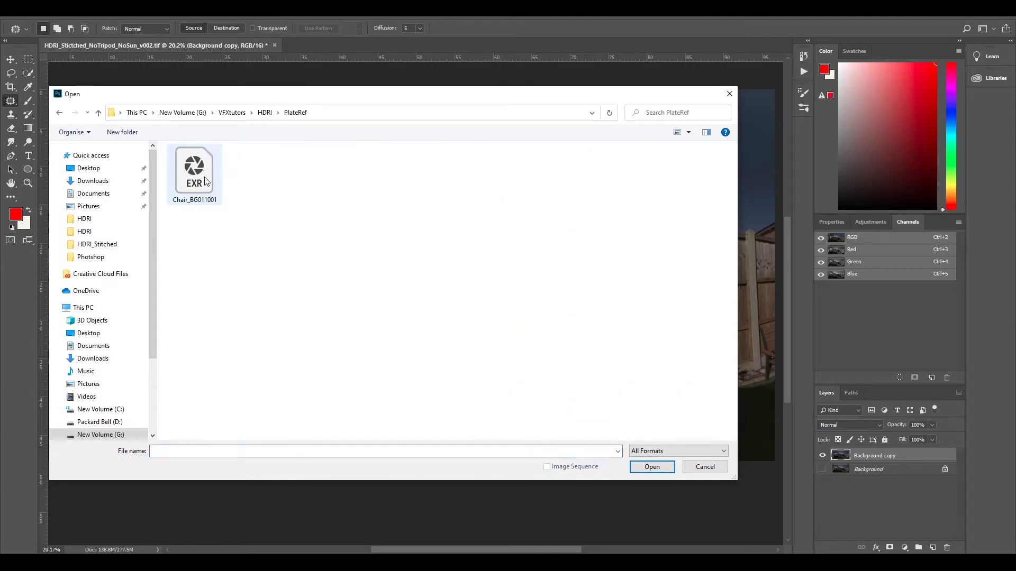
{"action": "left_click", "coordinate": [188, 197]}
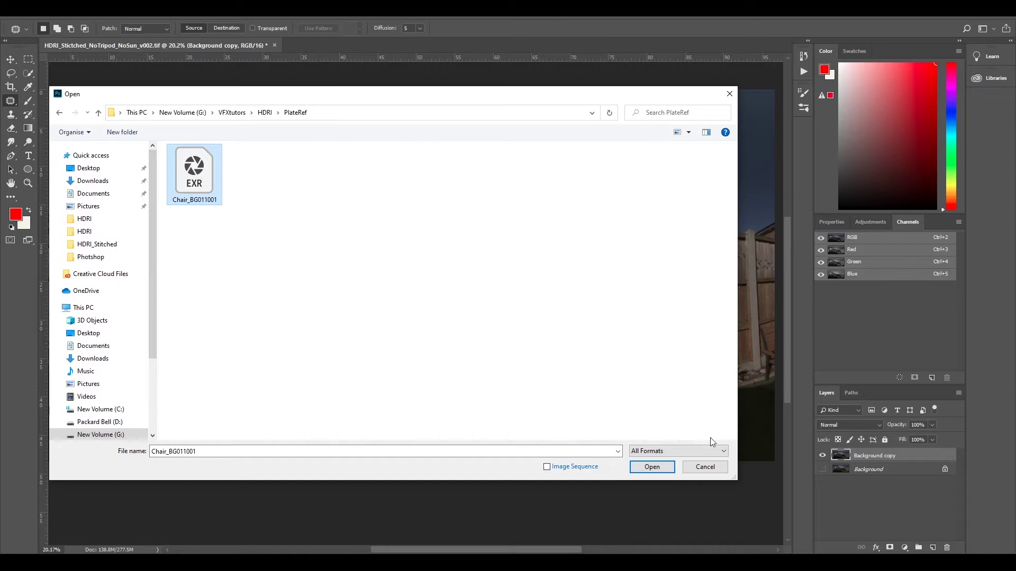
{"action": "left_click", "coordinate": [655, 466]}
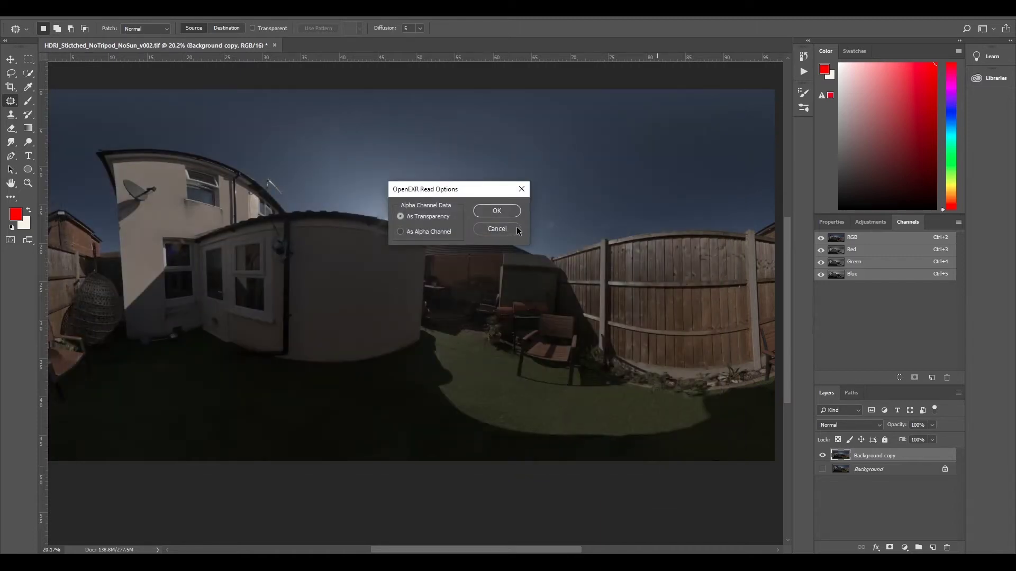
{"action": "left_click", "coordinate": [502, 214]}
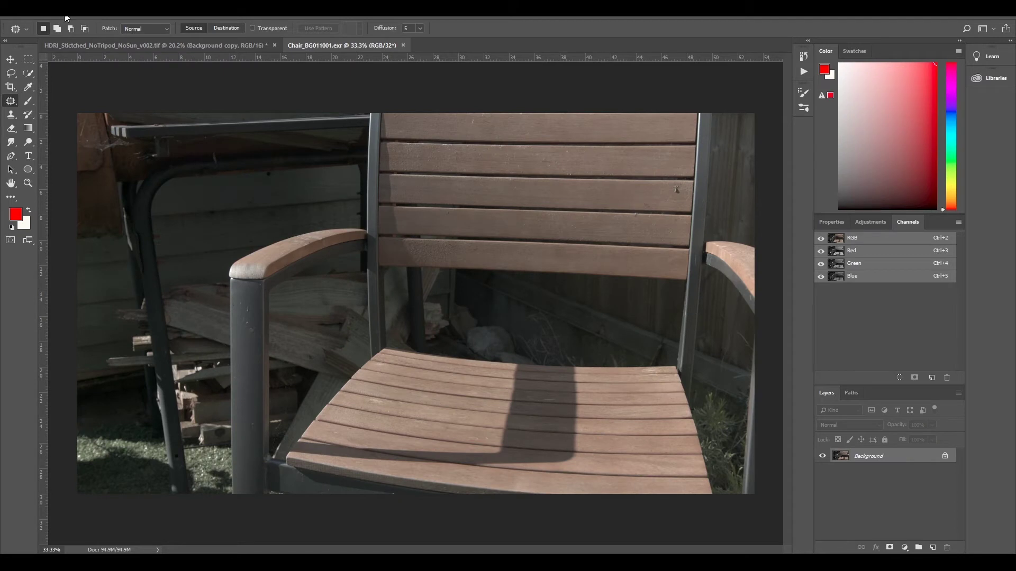
- Select all of Chair_BG011001.exr, copy it to the clipboard, then deselect
{"action": "left_click", "coordinate": [144, 17]}
{"action": "left_click", "coordinate": [141, 22]}
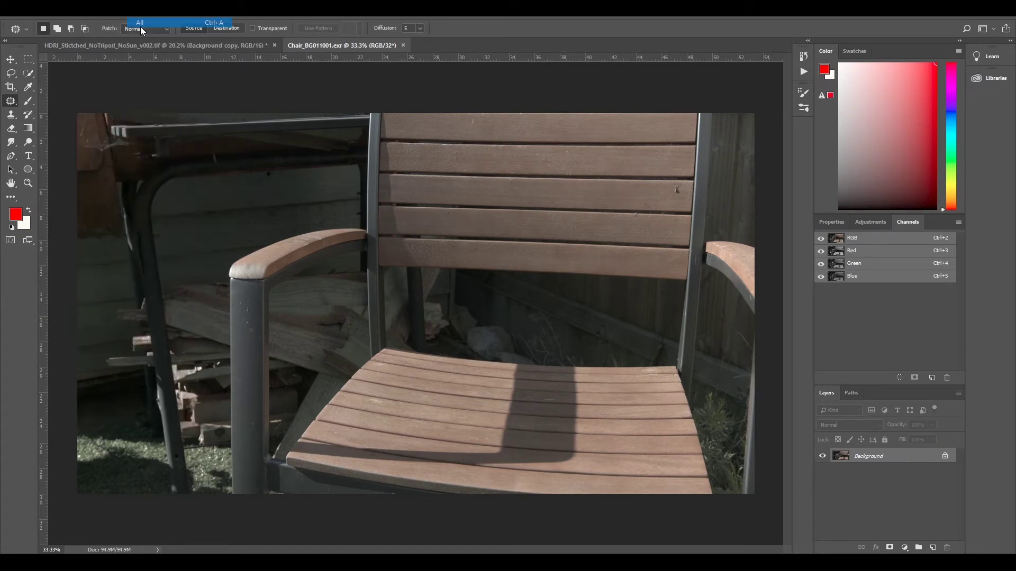
{"action": "left_click", "coordinate": [47, 8]}
{"action": "left_click", "coordinate": [80, 82]}
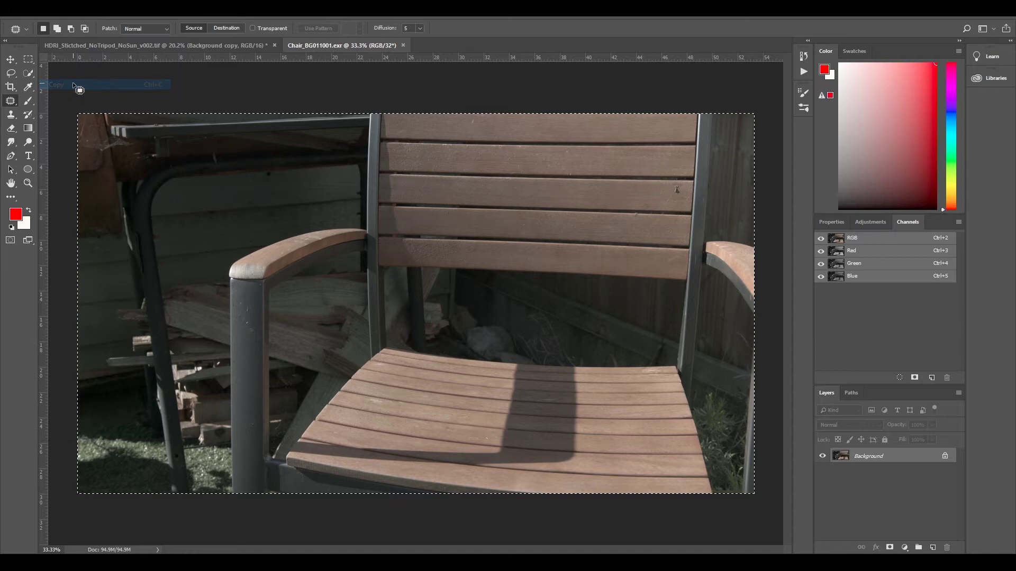
{"action": "key", "text": "ctrl+d"}
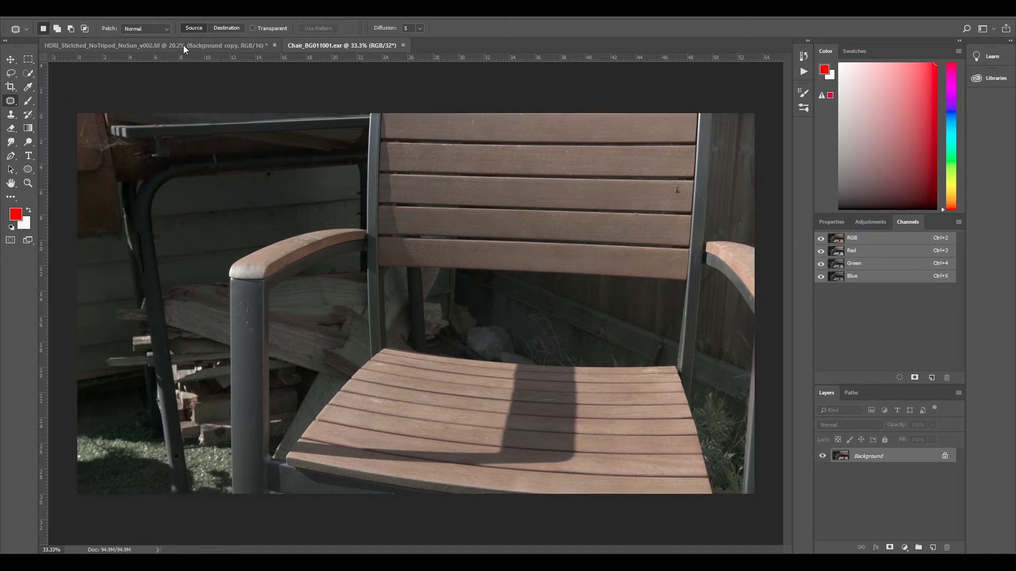
- Paste the chair plate into the HDRI panorama as Layer 1 and drag it up and left
{"action": "left_click", "coordinate": [166, 45]}
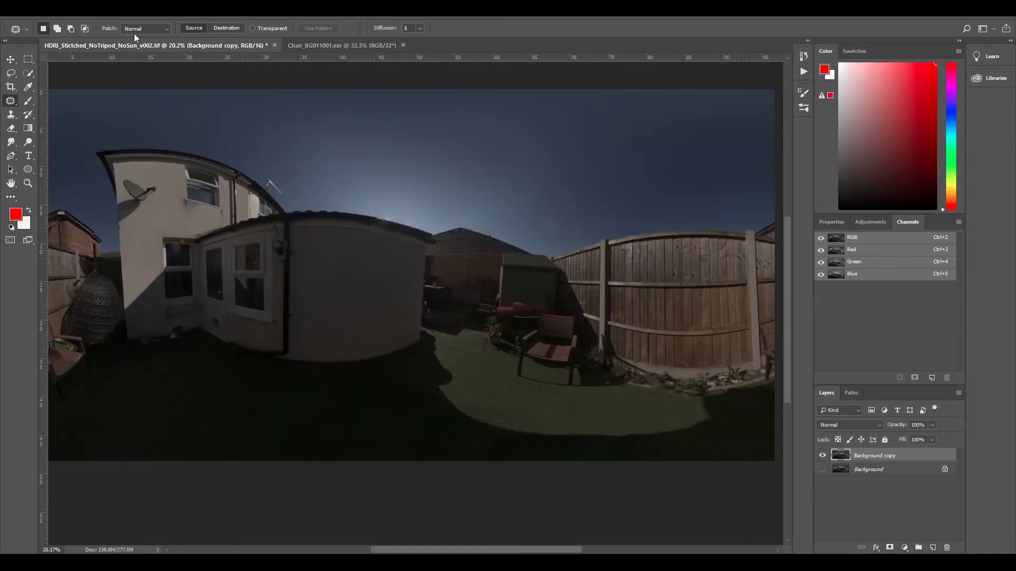
{"action": "left_click", "coordinate": [46, 17]}
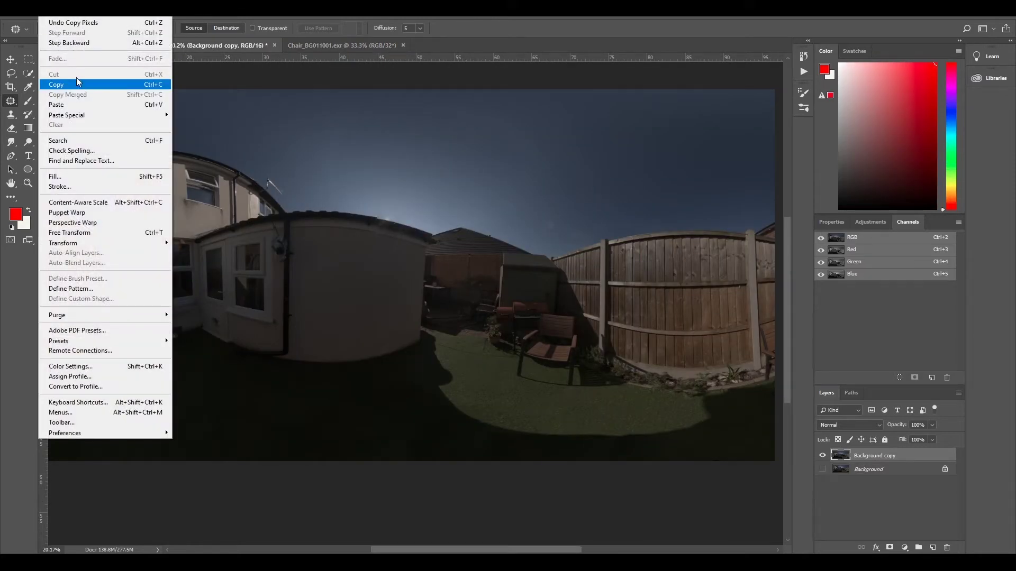
{"action": "left_click", "coordinate": [77, 101]}
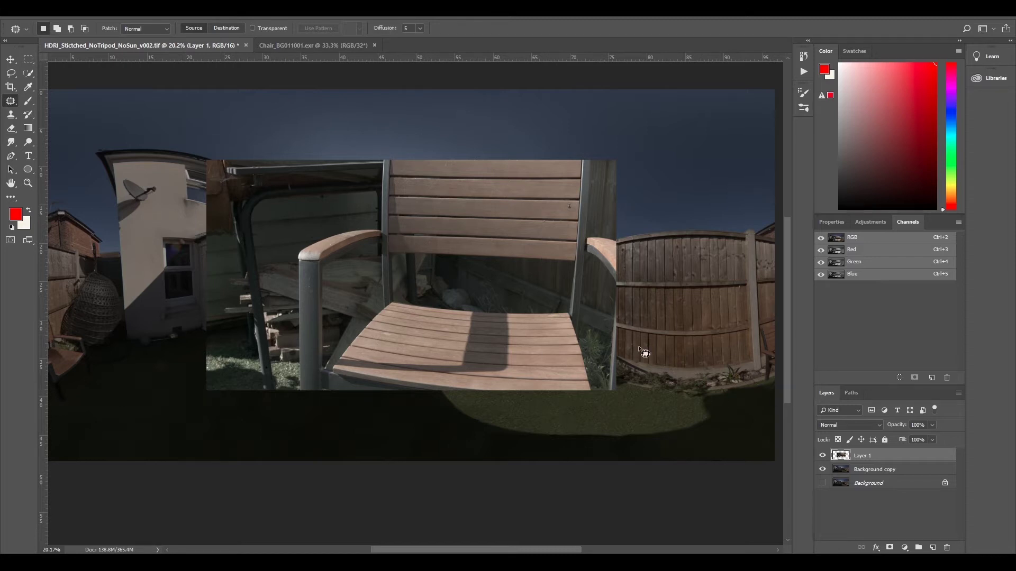
{"action": "left_click", "coordinate": [10, 60]}
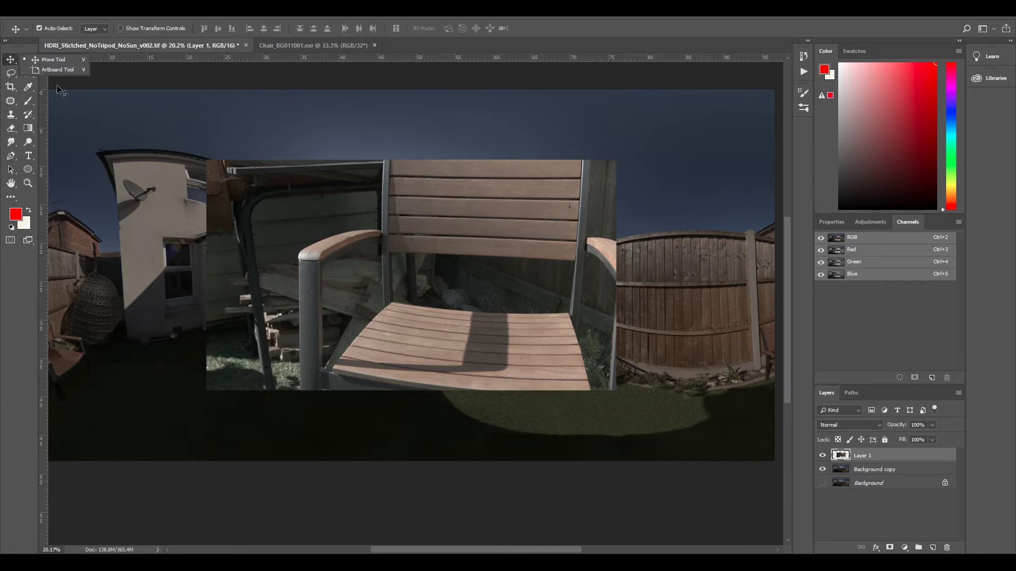
{"action": "left_click_drag", "start_coordinate": [498, 302], "coordinate": [417, 248]}
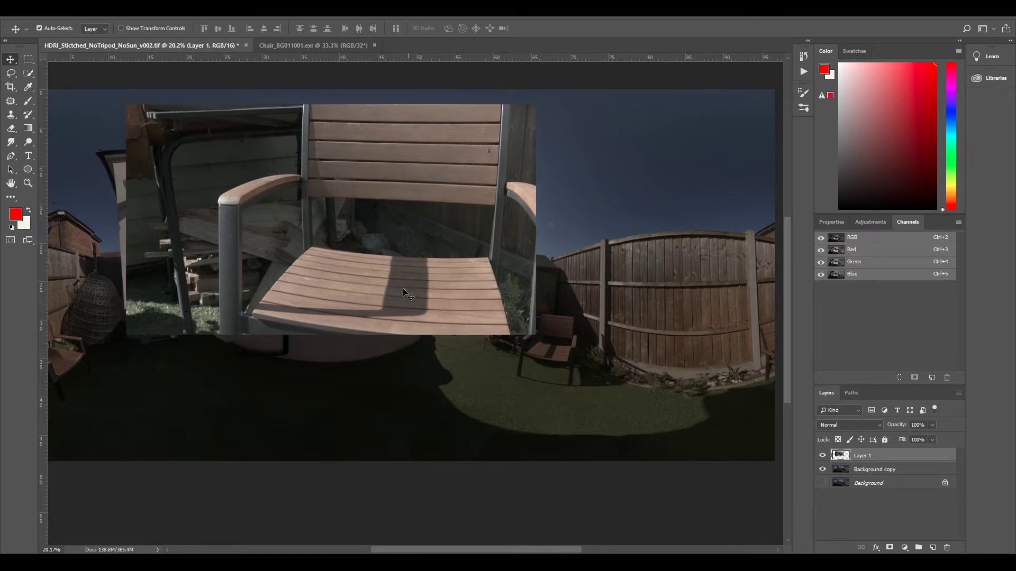
- Scale Layer 1 down to about 15.6% and drag it onto the panorama's garden chair
{"action": "key", "text": "ctrl+t"}
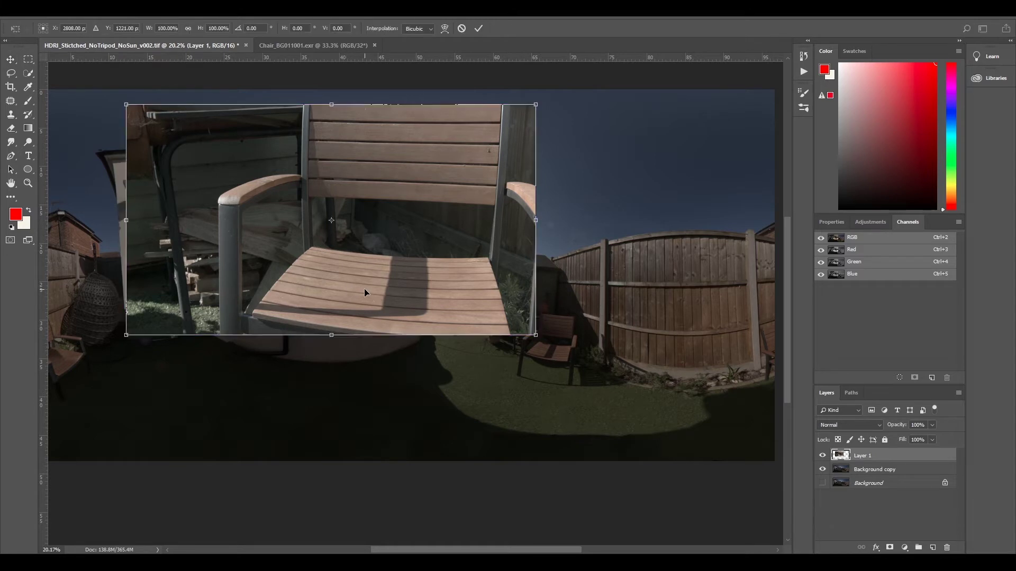
{"action": "left_click_drag", "start_coordinate": [126, 105], "coordinate": [511, 229]}
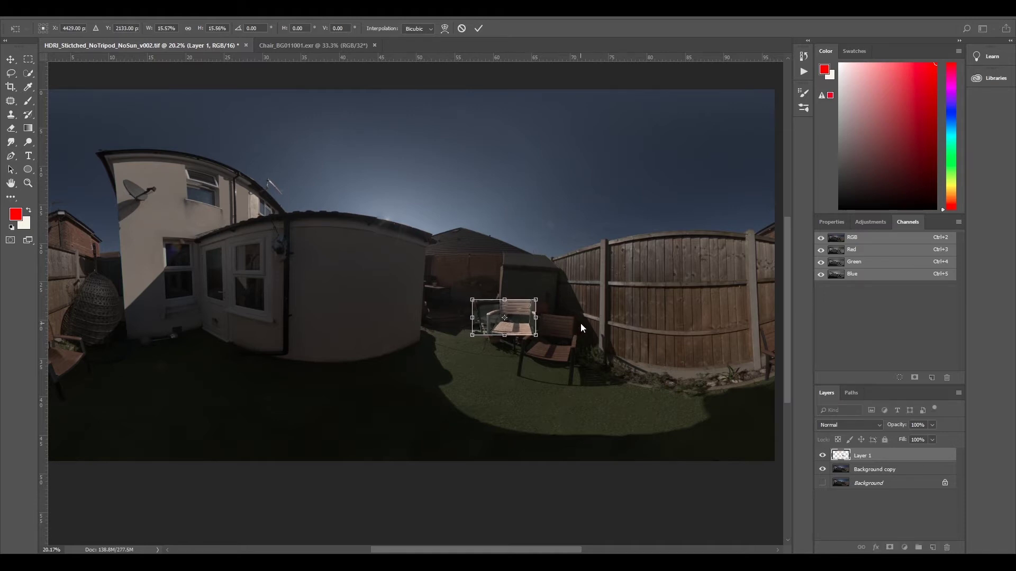
{"action": "scroll", "coordinate": [580, 322], "scroll_direction": "up", "scroll_amount": 6}
{"action": "scroll", "coordinate": [509, 329], "scroll_direction": "up", "scroll_amount": 3}
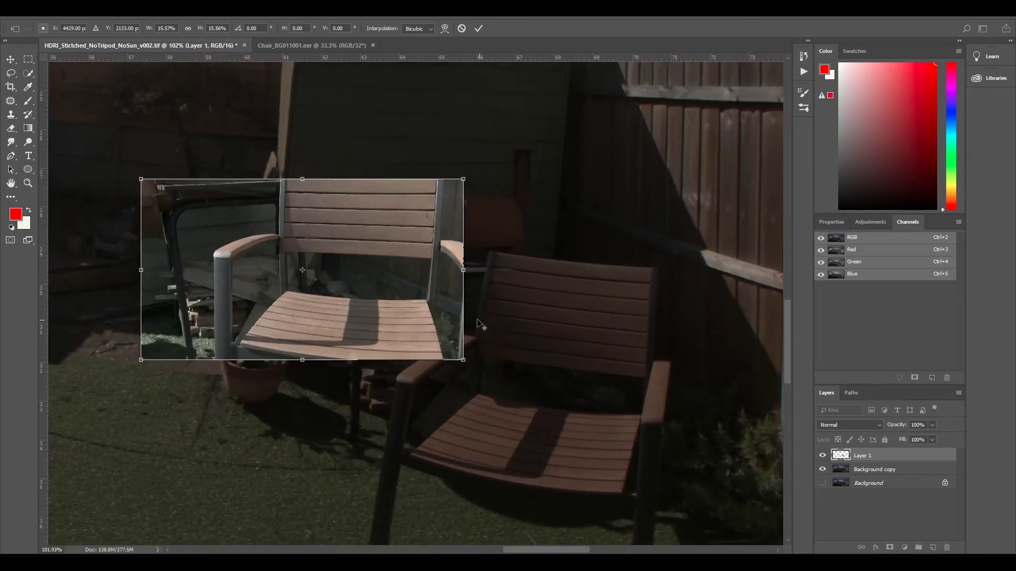
{"action": "scroll", "coordinate": [349, 291], "scroll_direction": "up", "scroll_amount": 1}
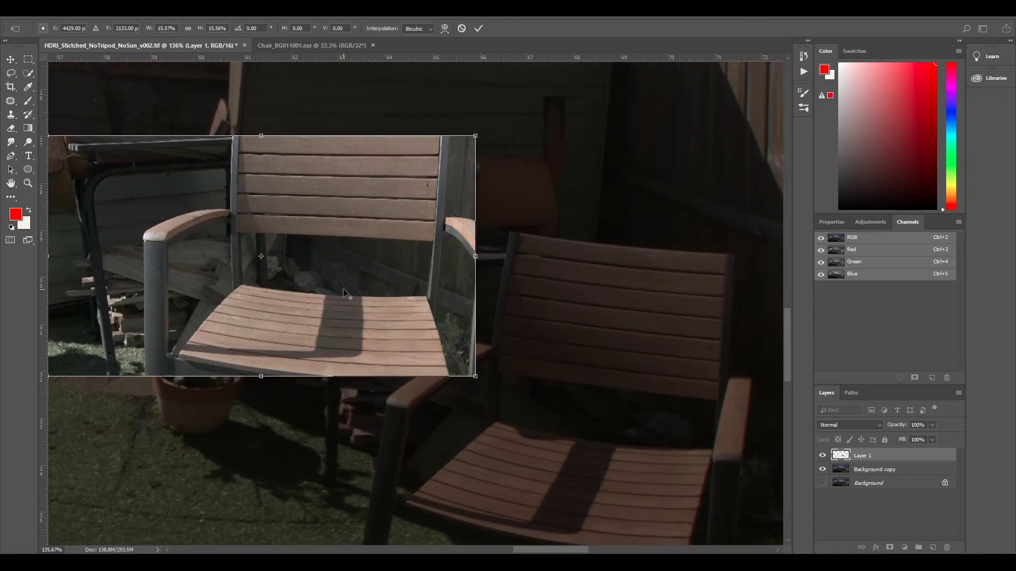
{"action": "key", "text": "Return"}
{"action": "left_click_drag", "start_coordinate": [306, 286], "coordinate": [553, 305]}
- Zoom in and nudge Layer 1 down and left until it aligns with the chair underneath
{"action": "scroll", "coordinate": [542, 311], "scroll_direction": "down", "scroll_amount": 2}
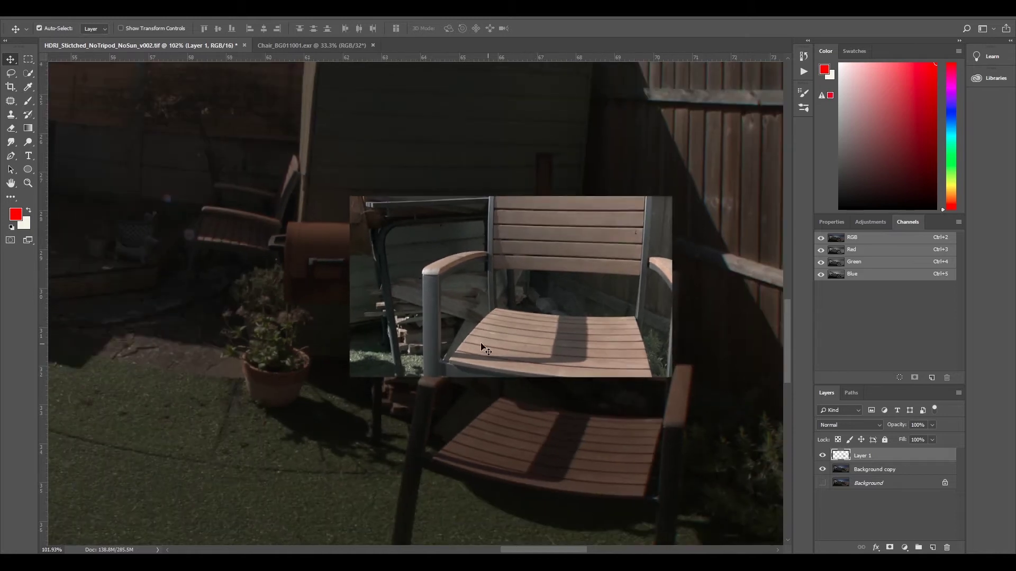
{"action": "scroll", "coordinate": [561, 396], "scroll_direction": "up", "scroll_amount": 1}
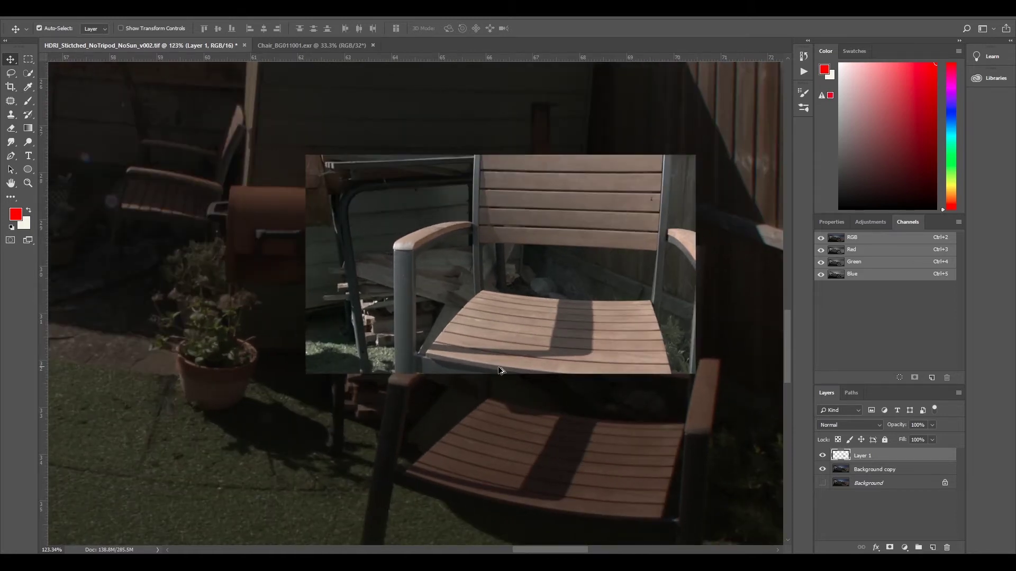
{"action": "scroll", "coordinate": [502, 372], "scroll_direction": "up", "scroll_amount": 1}
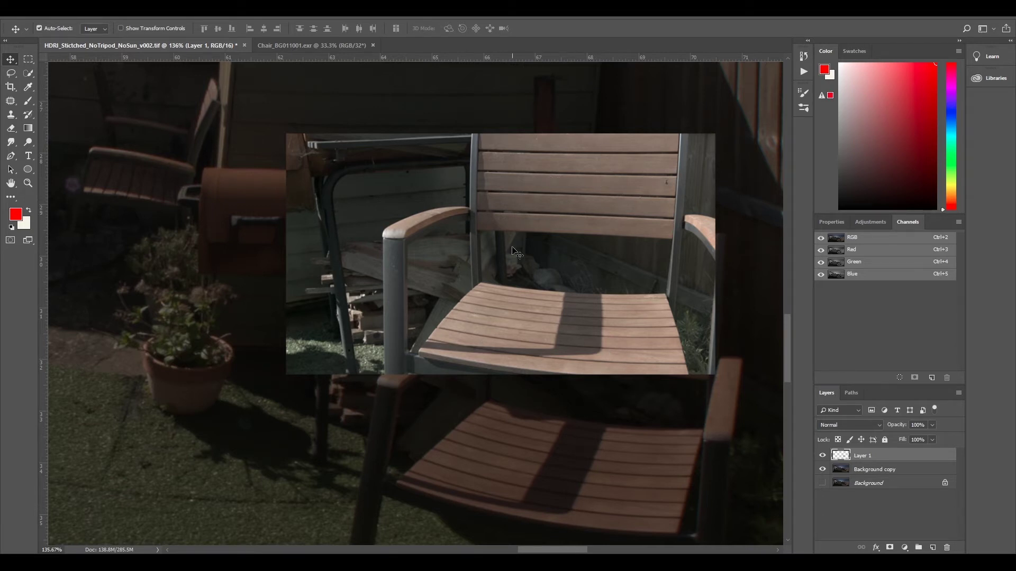
{"action": "scroll", "coordinate": [497, 449], "scroll_direction": "down", "scroll_amount": 4}
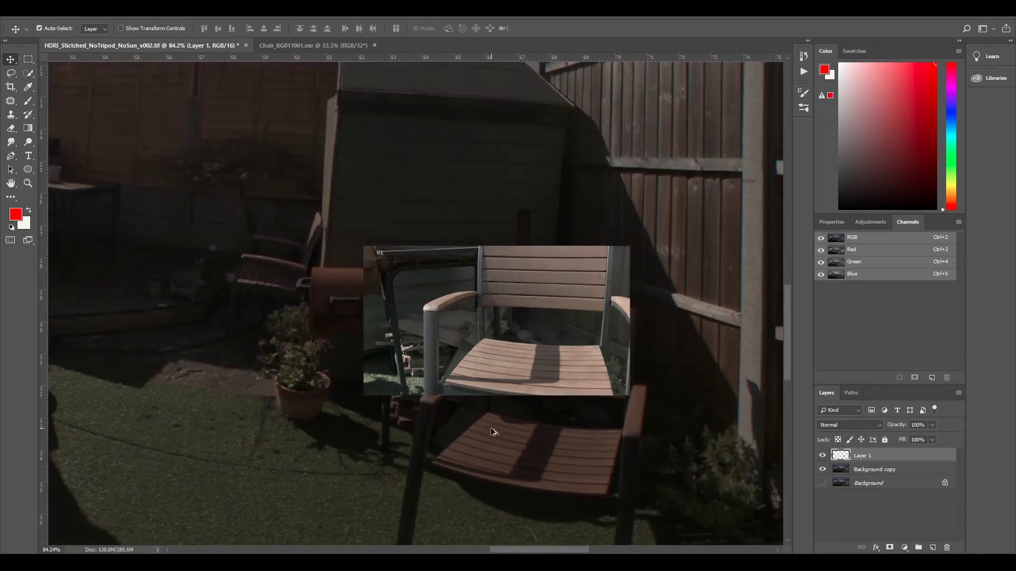
{"action": "scroll", "coordinate": [531, 396], "scroll_direction": "up", "scroll_amount": 2}
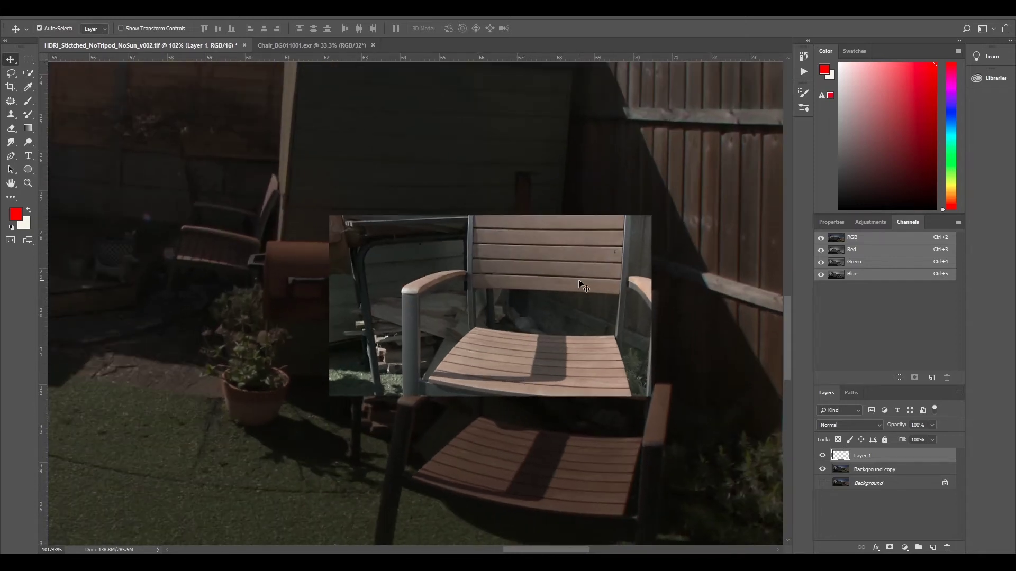
{"action": "left_click_drag", "start_coordinate": [507, 310], "coordinate": [506, 316]}
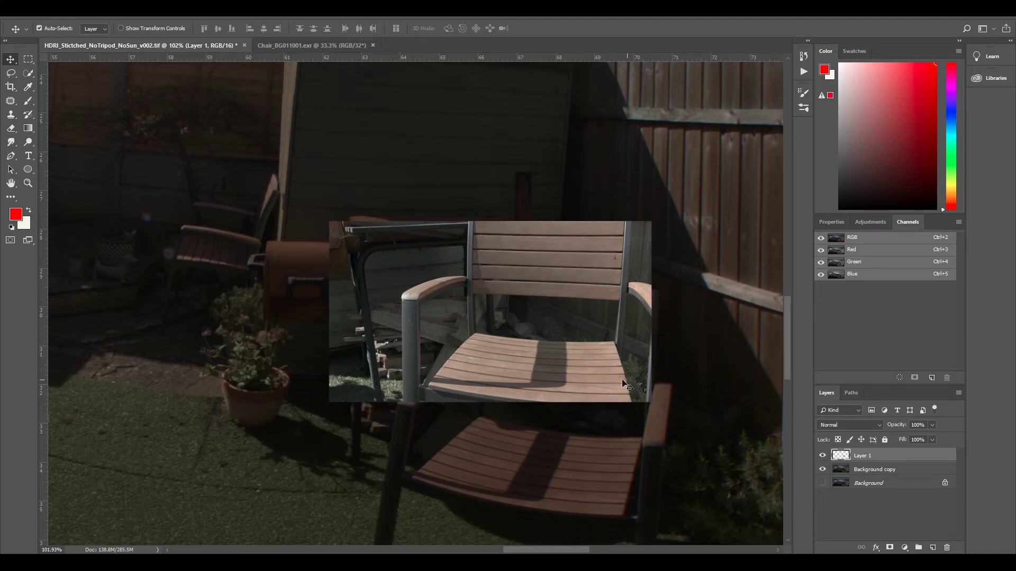
{"action": "scroll", "coordinate": [548, 383], "scroll_direction": "up", "scroll_amount": 2}
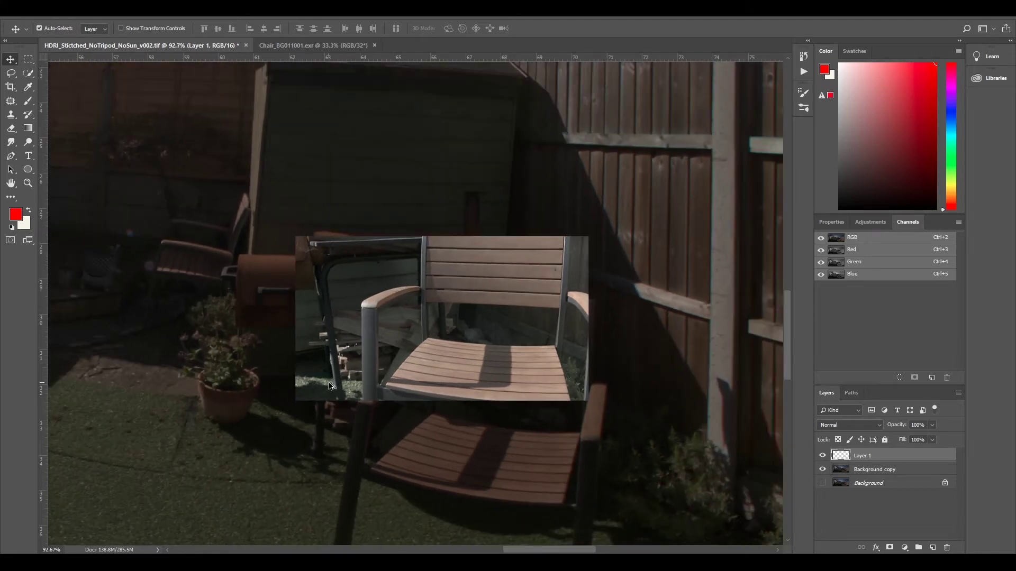
{"action": "scroll", "coordinate": [332, 388], "scroll_direction": "down", "scroll_amount": 3}
{"action": "scroll", "coordinate": [428, 453], "scroll_direction": "up", "scroll_amount": 1}
{"action": "scroll", "coordinate": [446, 451], "scroll_direction": "up", "scroll_amount": 1}
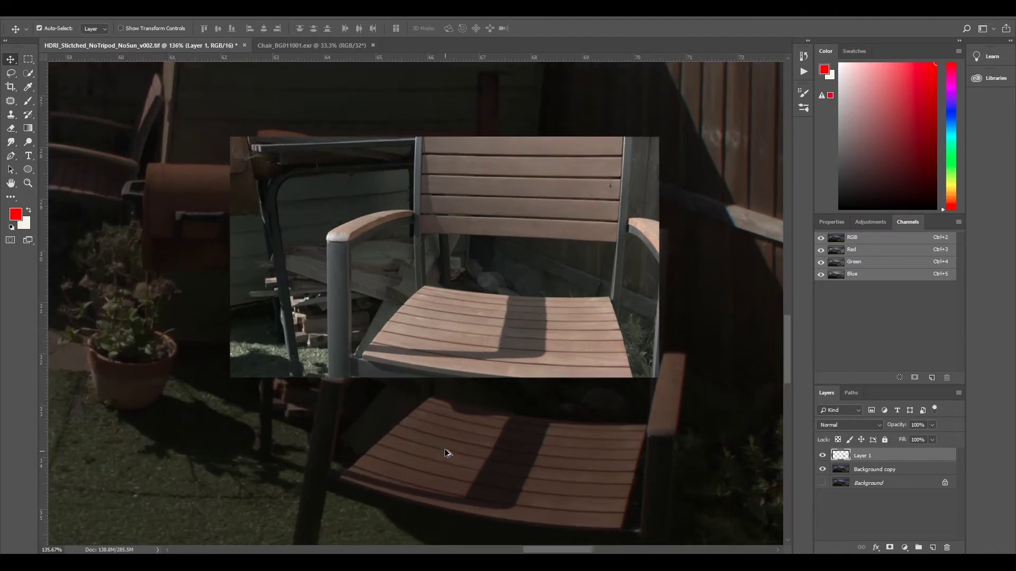
{"action": "left_click_drag", "start_coordinate": [510, 302], "coordinate": [541, 408]}
{"action": "scroll", "coordinate": [485, 390], "scroll_direction": "up", "scroll_amount": 2}
{"action": "scroll", "coordinate": [479, 394], "scroll_direction": "down", "scroll_amount": 3}
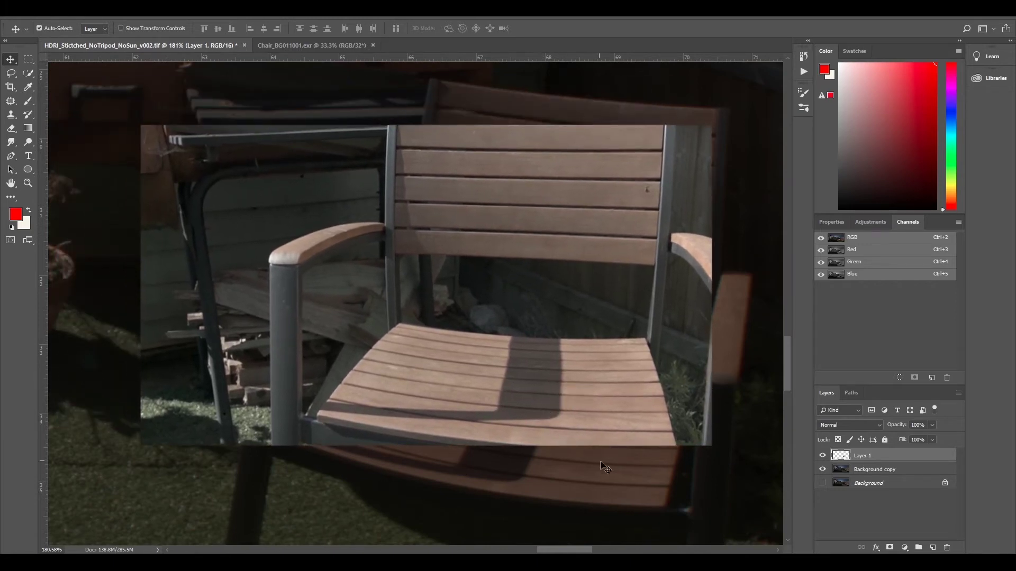
- Apply an Exposure adjustment of +3.10 to the Background copy layer
{"action": "left_click", "coordinate": [877, 470]}
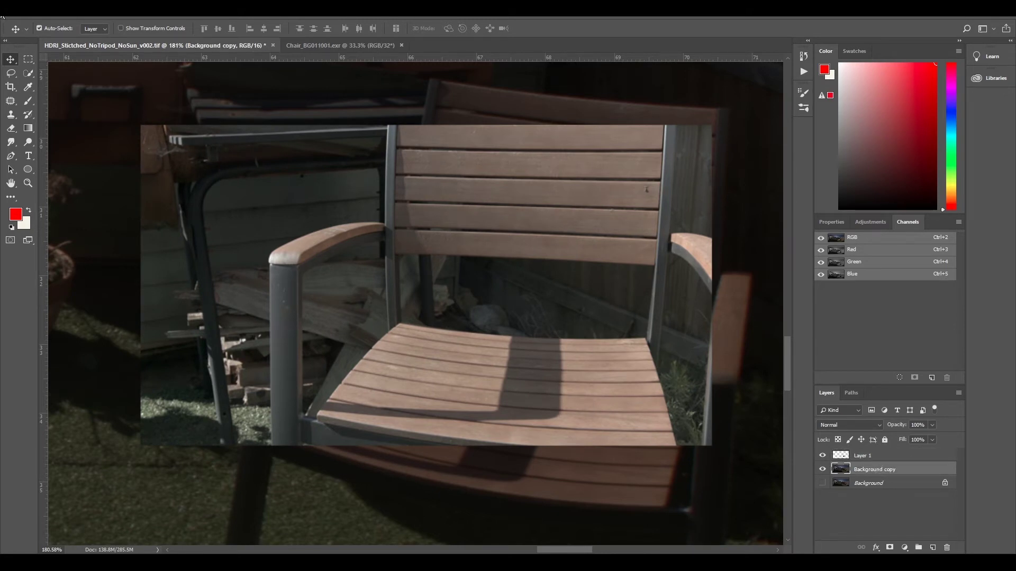
{"action": "left_click", "coordinate": [72, 15]}
{"action": "mouse_move", "coordinate": [89, 37]}
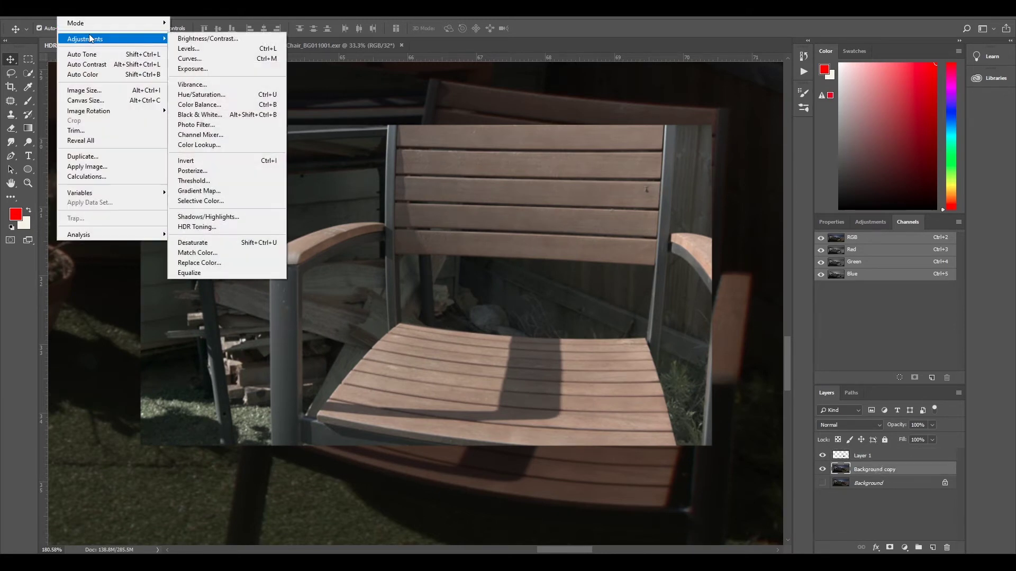
{"action": "left_click", "coordinate": [210, 71]}
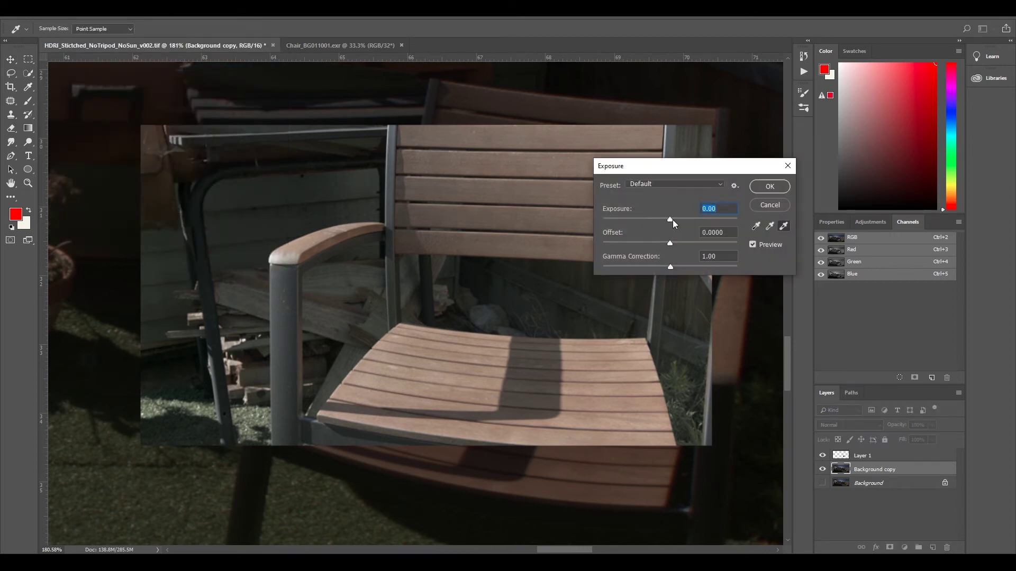
{"action": "left_click_drag", "start_coordinate": [671, 220], "coordinate": [696, 226]}
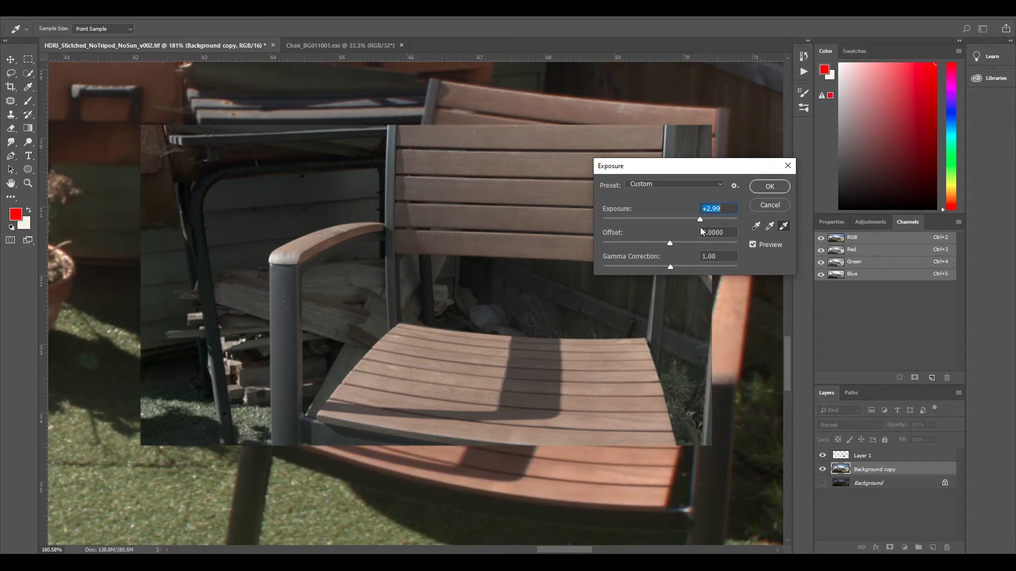
{"action": "left_click_drag", "start_coordinate": [698, 228], "coordinate": [700, 227]}
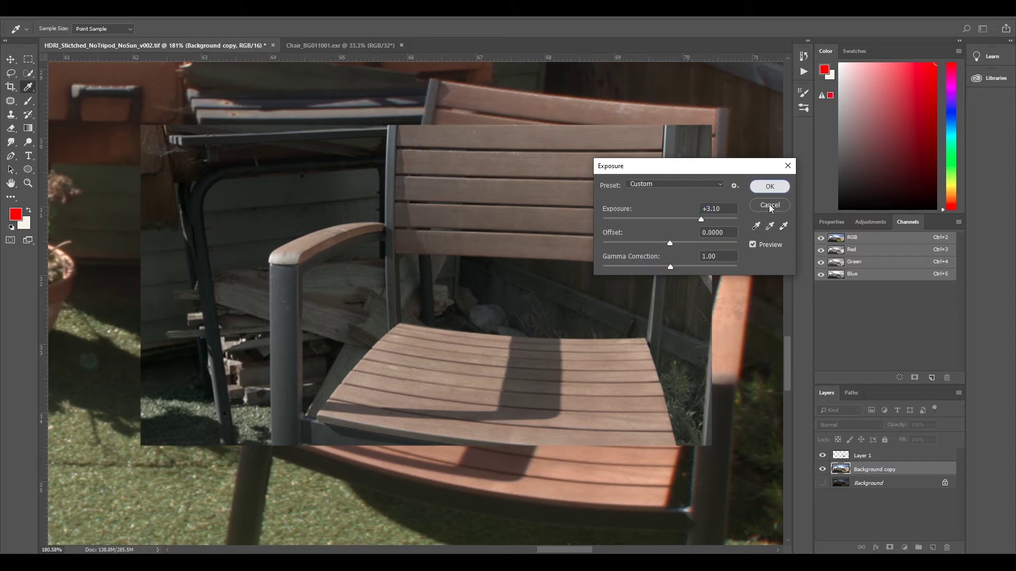
{"action": "left_click", "coordinate": [769, 186]}
{"action": "key", "text": "v"}
{"action": "scroll", "coordinate": [597, 222], "scroll_direction": "down", "scroll_amount": 8}
{"action": "scroll", "coordinate": [532, 241], "scroll_direction": "down", "scroll_amount": 6}
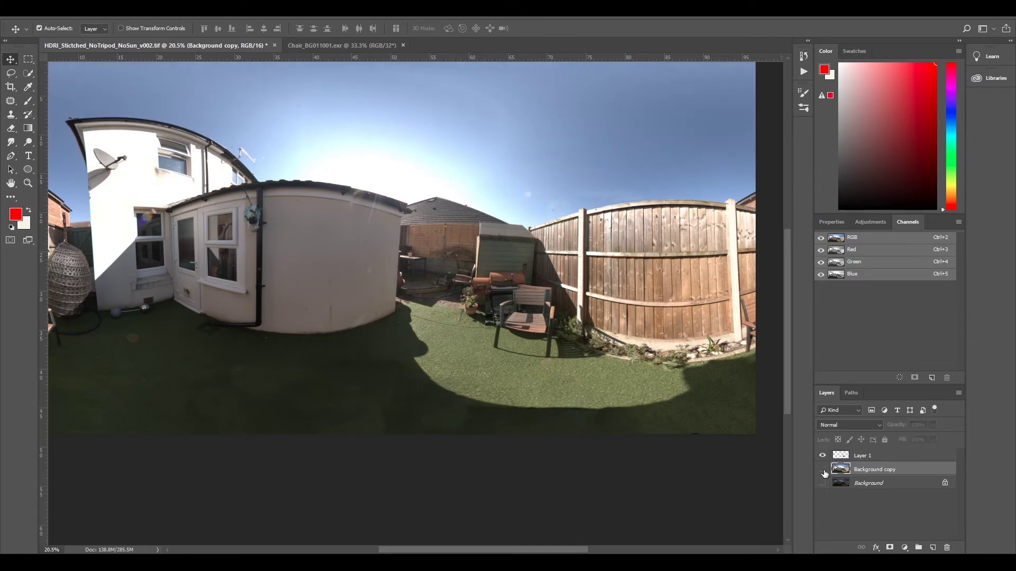
{"action": "left_click", "coordinate": [822, 469]}
{"action": "left_click", "coordinate": [822, 470]}
{"action": "left_click", "coordinate": [822, 469]}
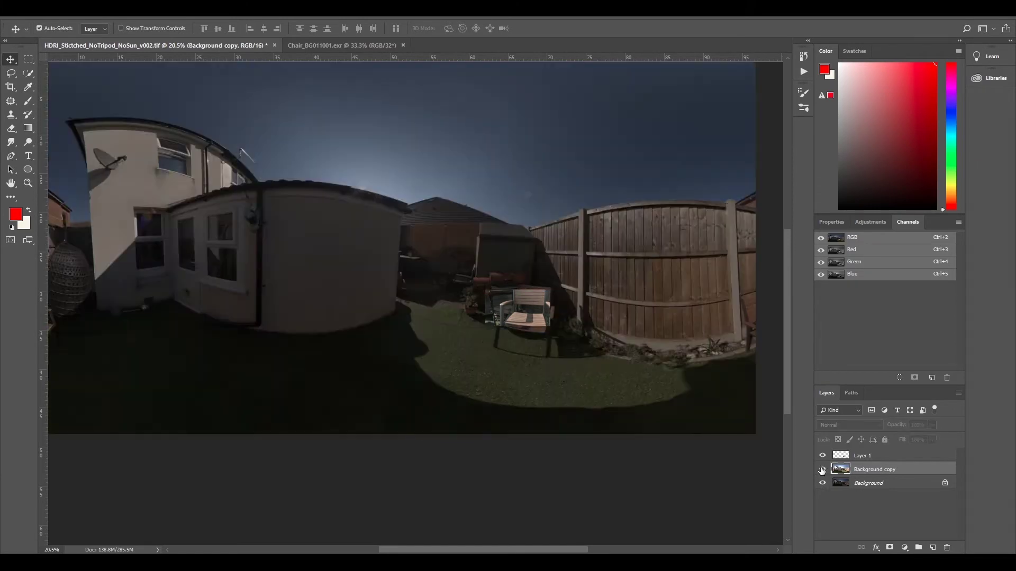
{"action": "left_click", "coordinate": [822, 469]}
{"action": "left_click", "coordinate": [823, 469]}
{"action": "left_click", "coordinate": [822, 470]}
{"action": "left_click", "coordinate": [822, 469]}
{"action": "left_click", "coordinate": [822, 470]}
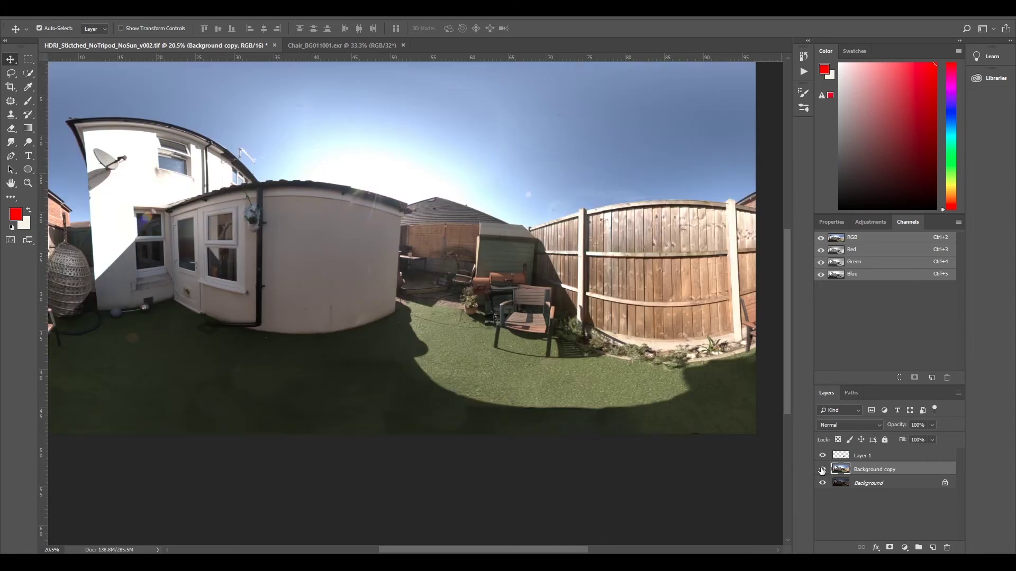
{"action": "left_click", "coordinate": [821, 471]}
{"action": "scroll", "coordinate": [529, 317], "scroll_direction": "up", "scroll_amount": 10}
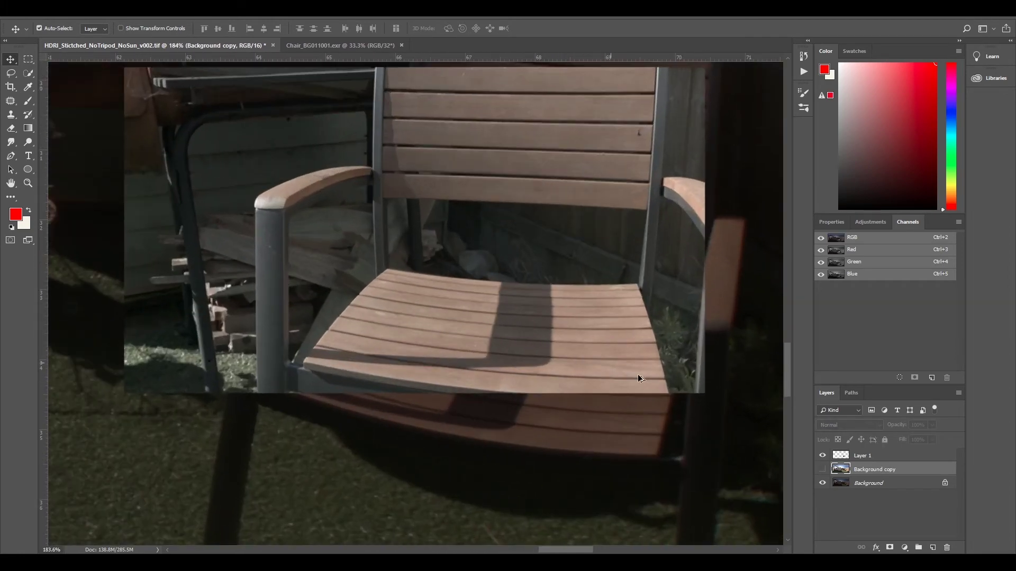
{"action": "left_click", "coordinate": [822, 469]}
{"action": "left_click", "coordinate": [821, 483]}
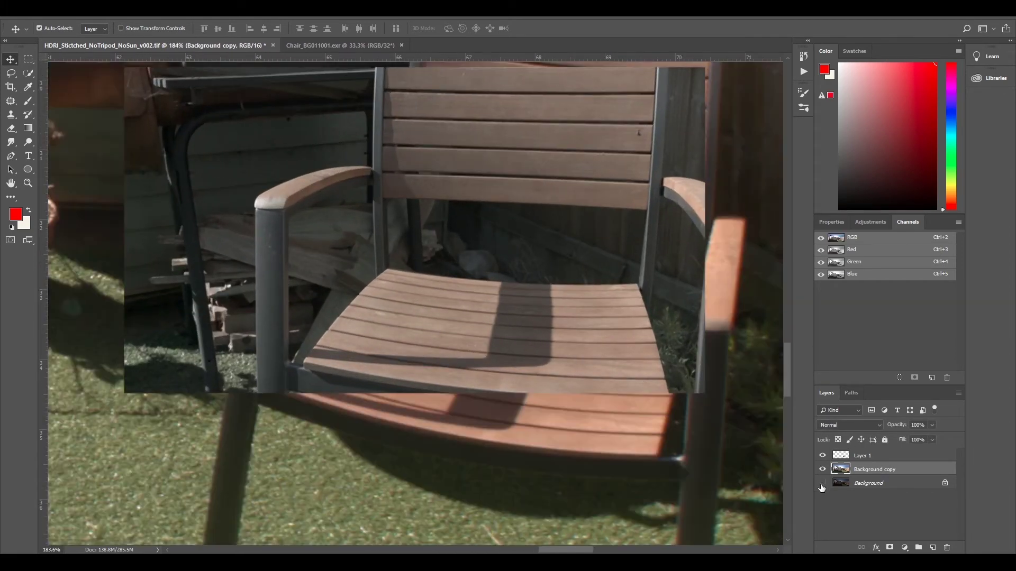
{"action": "scroll", "coordinate": [544, 336], "scroll_direction": "up", "scroll_amount": 3}
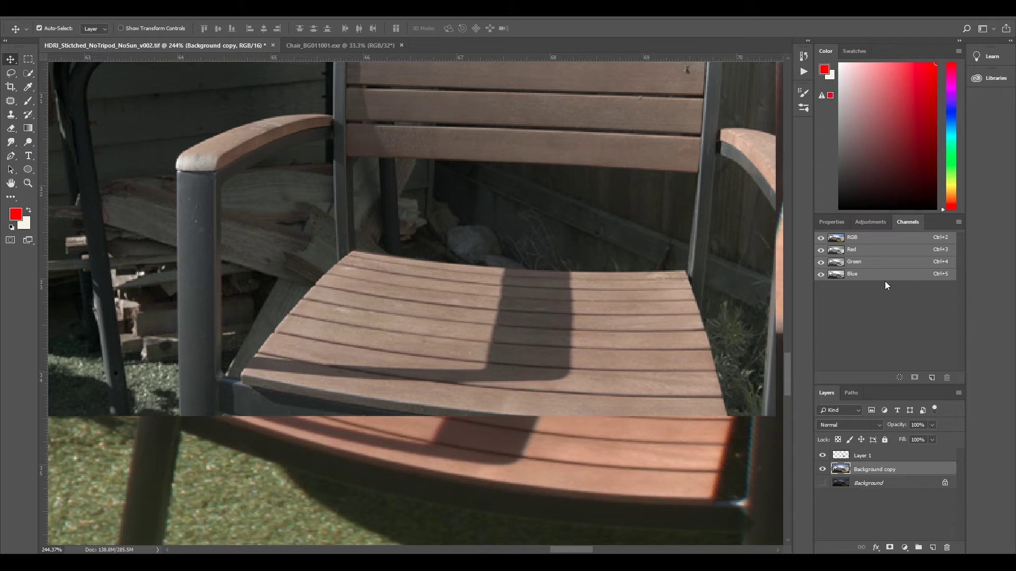
{"action": "left_click_drag", "start_coordinate": [668, 358], "coordinate": [640, 333]}
{"action": "scroll", "coordinate": [476, 330], "scroll_direction": "down", "scroll_amount": 2}
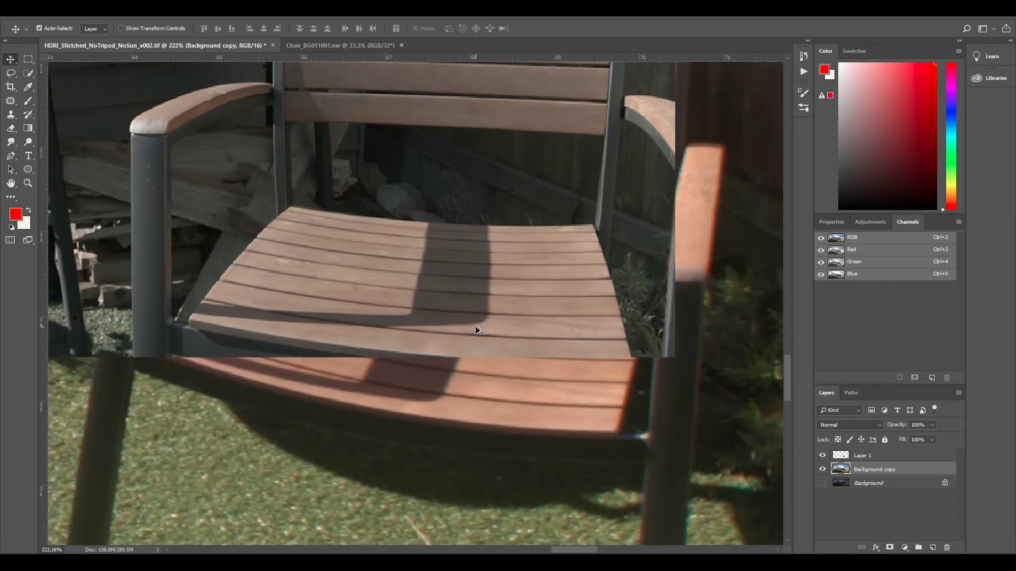
{"action": "scroll", "coordinate": [476, 328], "scroll_direction": "down", "scroll_amount": 2}
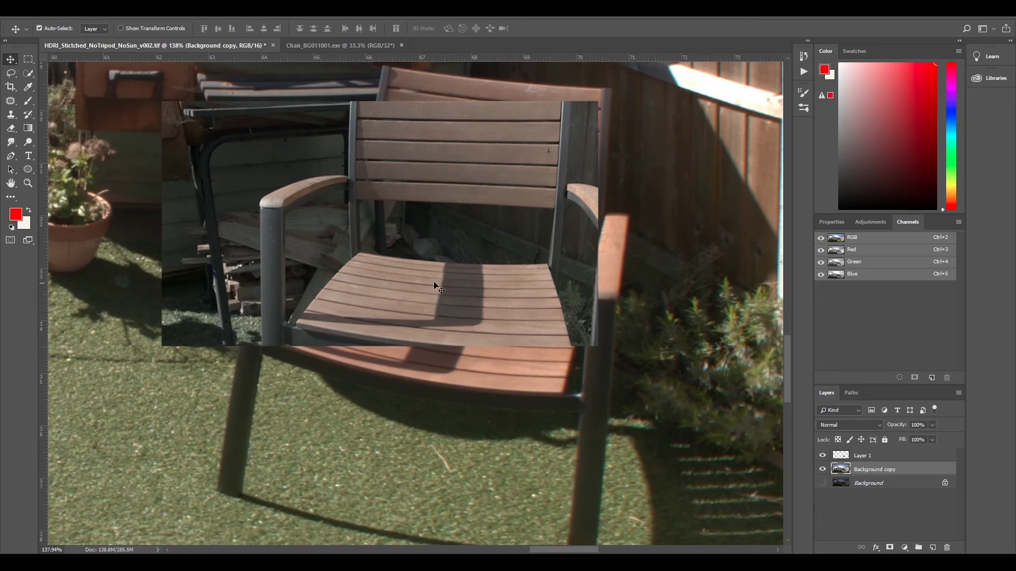
{"action": "scroll", "coordinate": [520, 304], "scroll_direction": "up", "scroll_amount": 2}
{"action": "scroll", "coordinate": [505, 302], "scroll_direction": "up", "scroll_amount": 2}
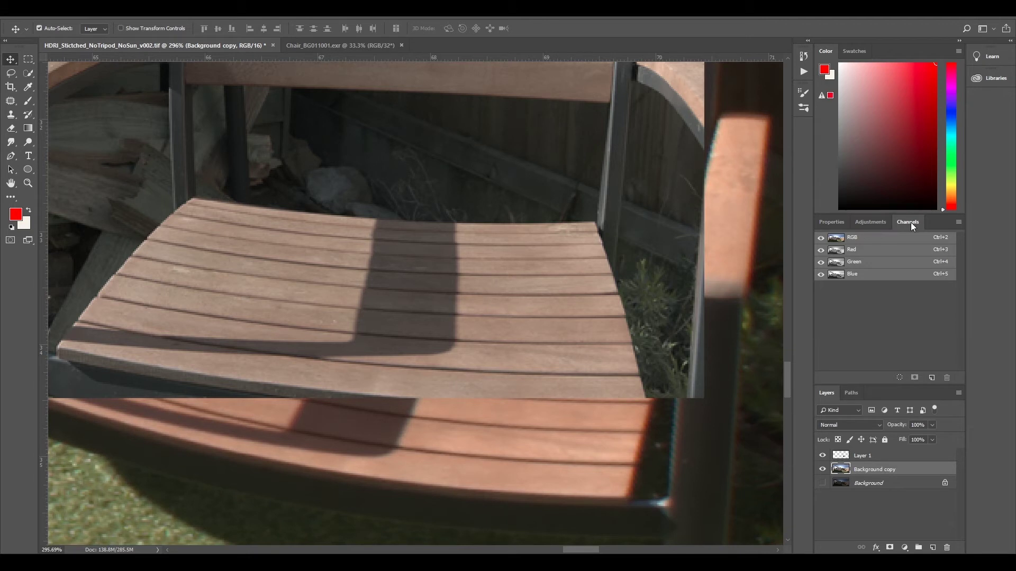
- View the Blue and Red channels individually, then return to RGB and nudge the chair patch down
{"action": "left_click", "coordinate": [820, 250]}
{"action": "left_click", "coordinate": [821, 263]}
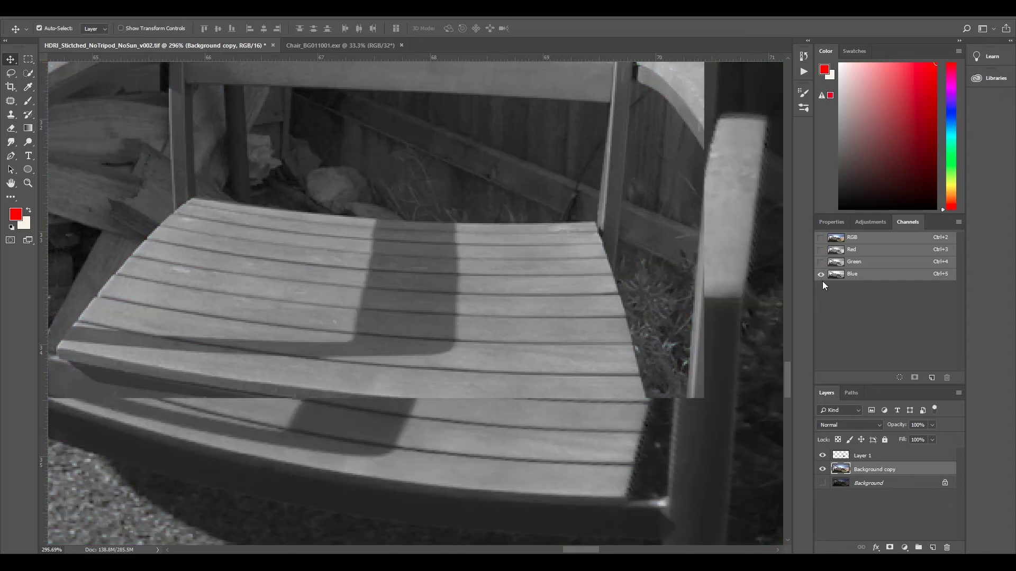
{"action": "left_click", "coordinate": [821, 249]}
{"action": "left_click", "coordinate": [821, 274]}
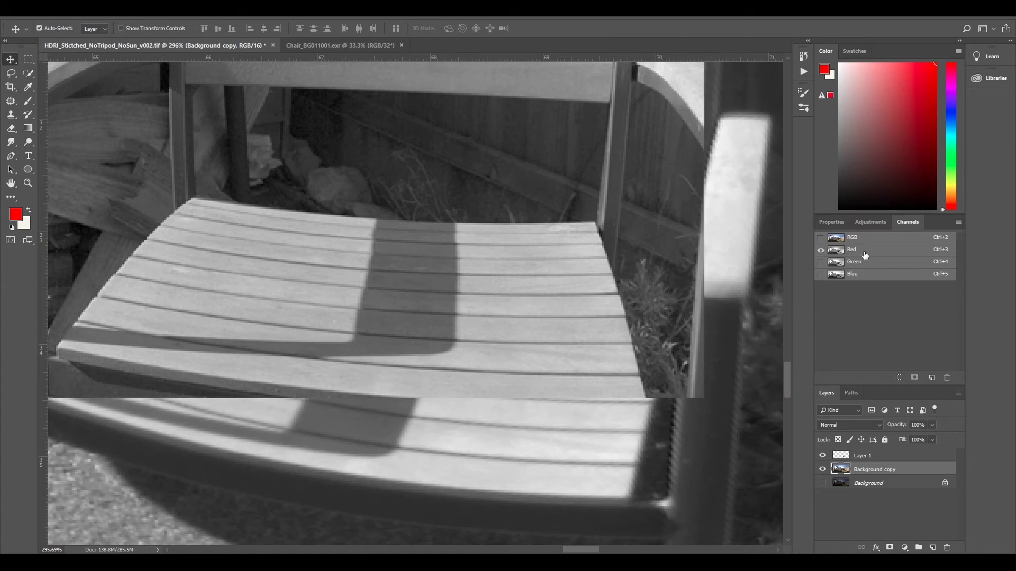
{"action": "scroll", "coordinate": [529, 378], "scroll_direction": "up", "scroll_amount": 2}
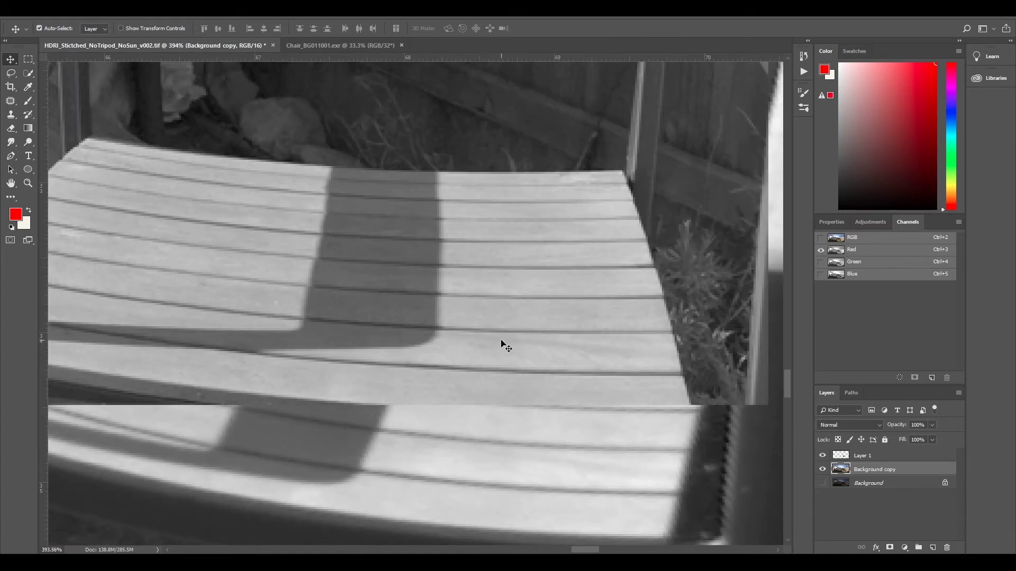
{"action": "left_click", "coordinate": [500, 344]}
{"action": "key", "text": "ctrl+2"}
{"action": "key", "text": "Down"}
{"action": "key", "text": "Down"}
{"action": "key", "text": "Down"}
{"action": "key", "text": "Down"}
{"action": "key", "text": "Down"}
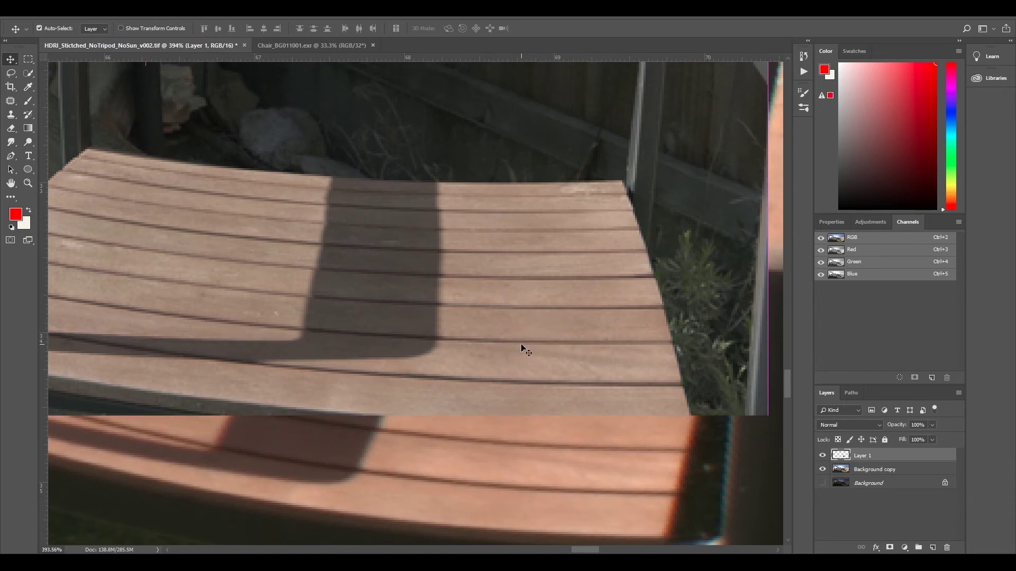
- With Background copy selected, display only the Red channel for tonal comparison
{"action": "left_click", "coordinate": [872, 470]}
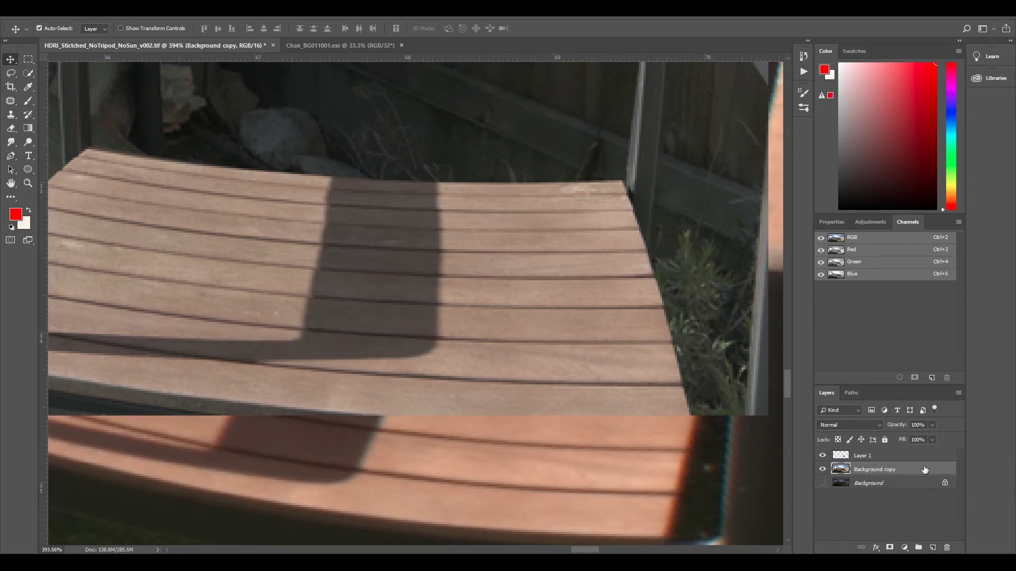
{"action": "left_click", "coordinate": [821, 275]}
{"action": "left_click", "coordinate": [821, 250]}
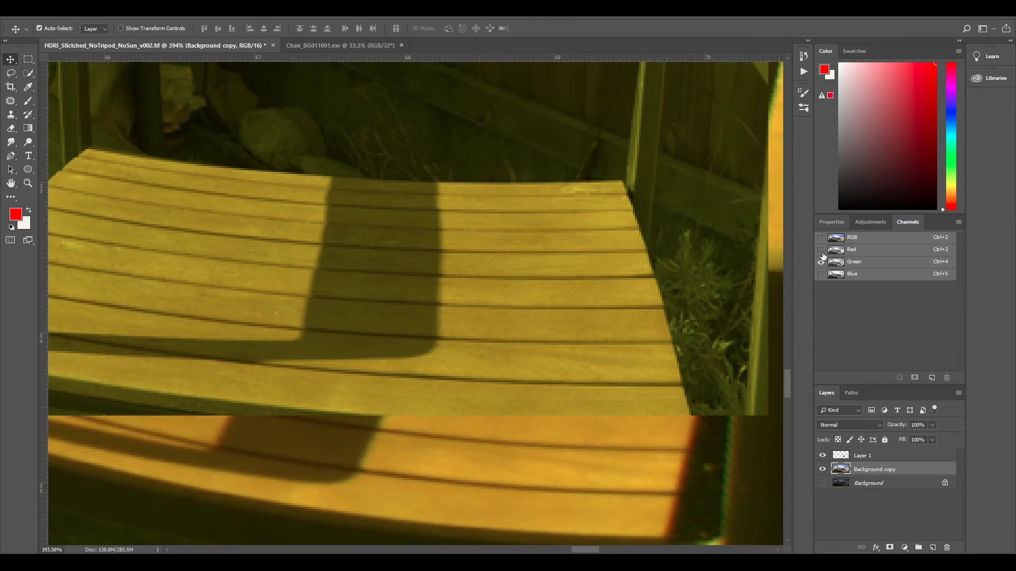
{"action": "left_click", "coordinate": [821, 249]}
{"action": "left_click", "coordinate": [821, 262]}
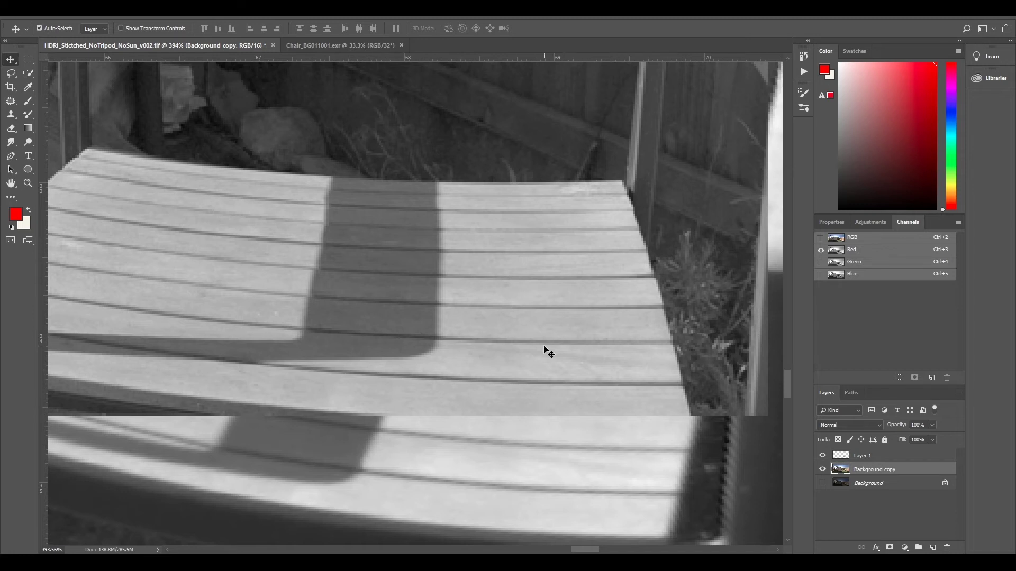
- Use Channel Mixer to set Background copy's Red output to +87% Red
{"action": "left_click", "coordinate": [77, 14]}
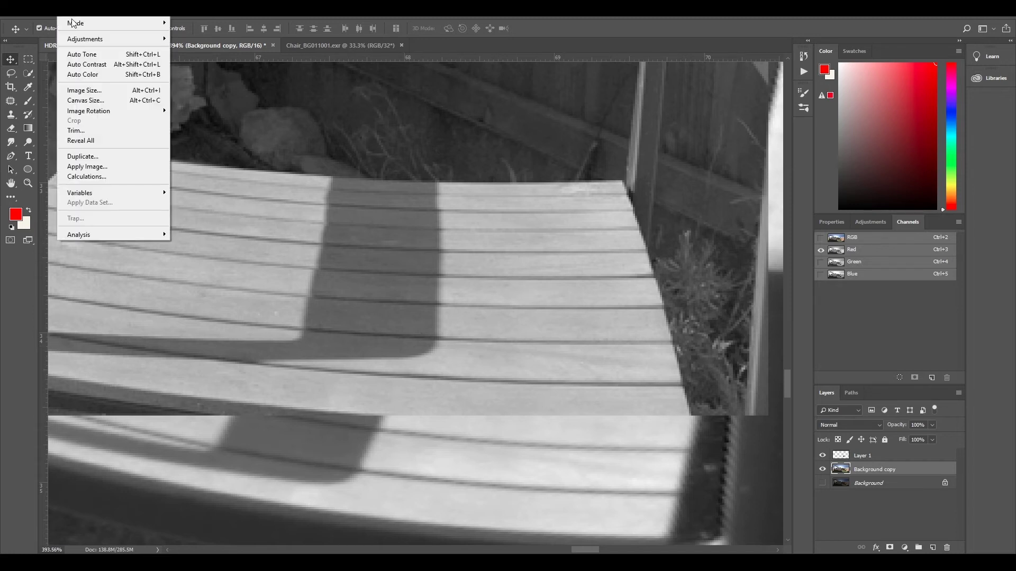
{"action": "mouse_move", "coordinate": [80, 39]}
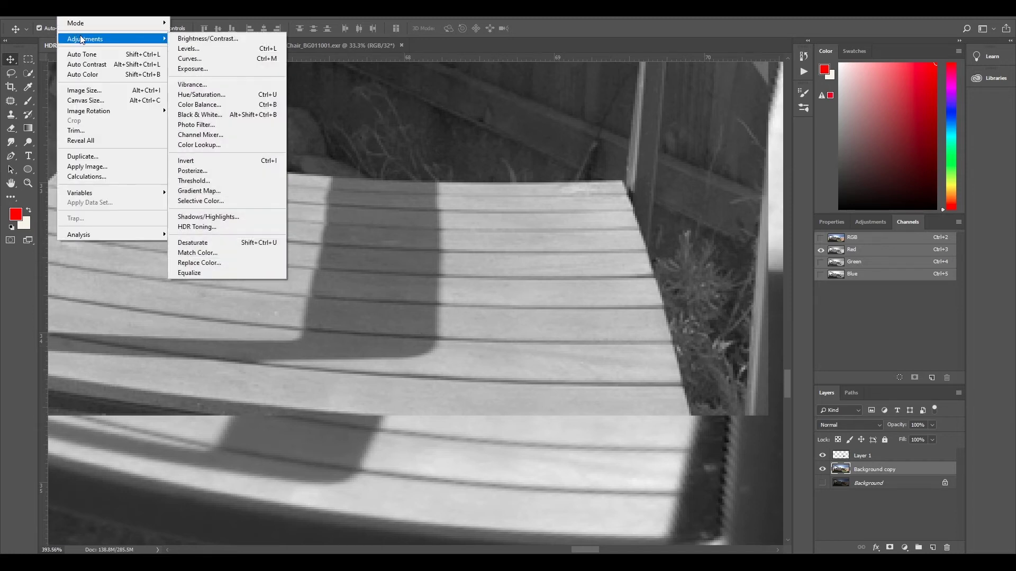
{"action": "left_click", "coordinate": [232, 137]}
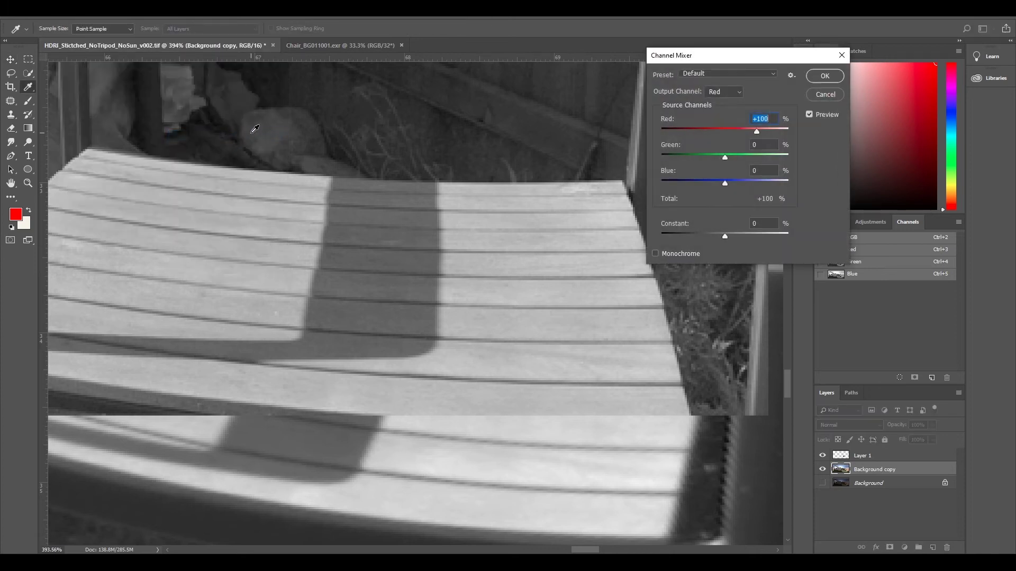
{"action": "left_click_drag", "start_coordinate": [747, 53], "coordinate": [312, 172]}
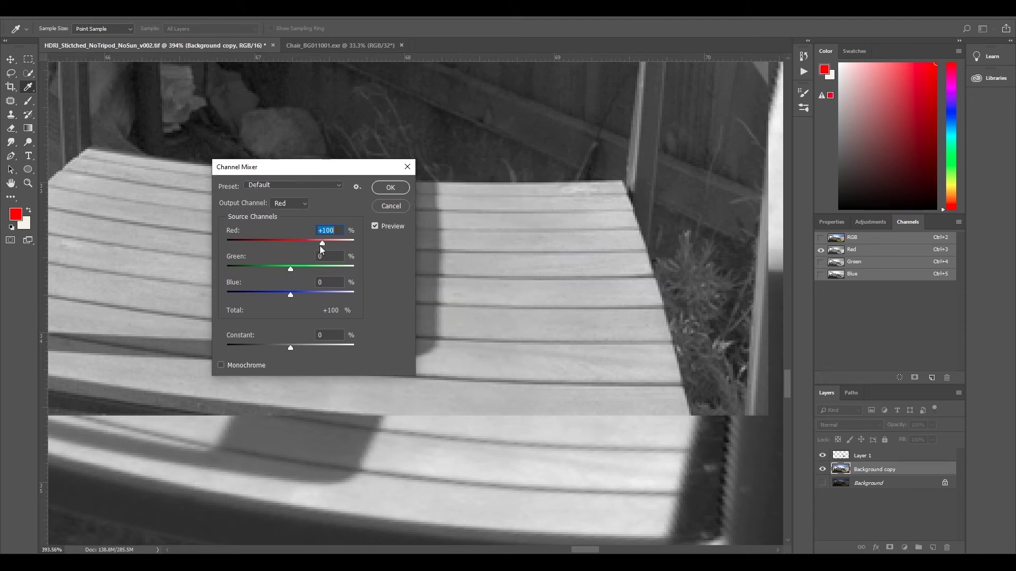
{"action": "mouse_move", "coordinate": [323, 243]}
{"action": "left_mouse_down"}
{"action": "mouse_move", "coordinate": [313, 246]}
{"action": "mouse_move", "coordinate": [357, 246]}
{"action": "mouse_move", "coordinate": [320, 243]}
{"action": "left_mouse_up"}
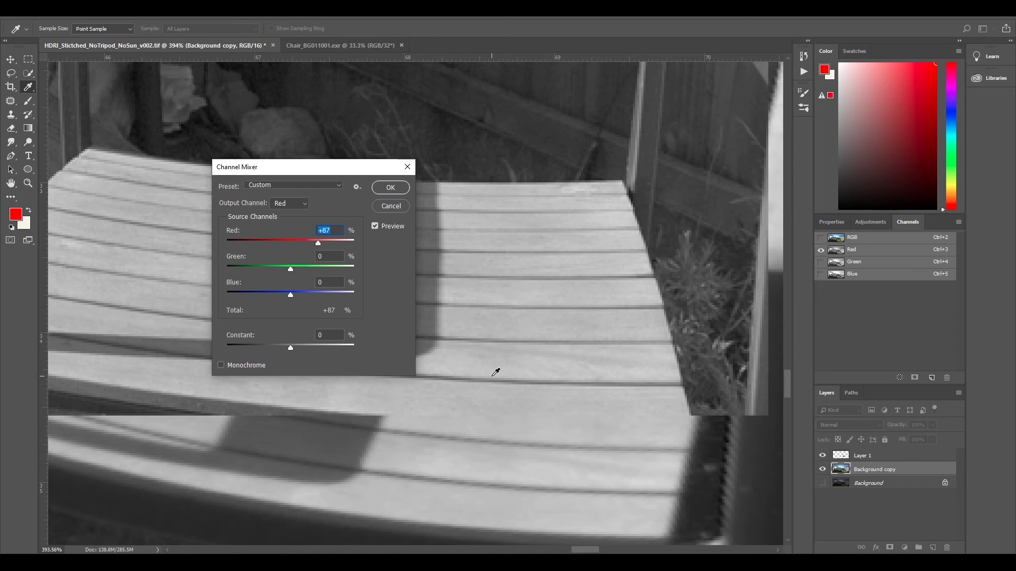
{"action": "left_click", "coordinate": [388, 188]}
{"action": "key", "text": "v"}
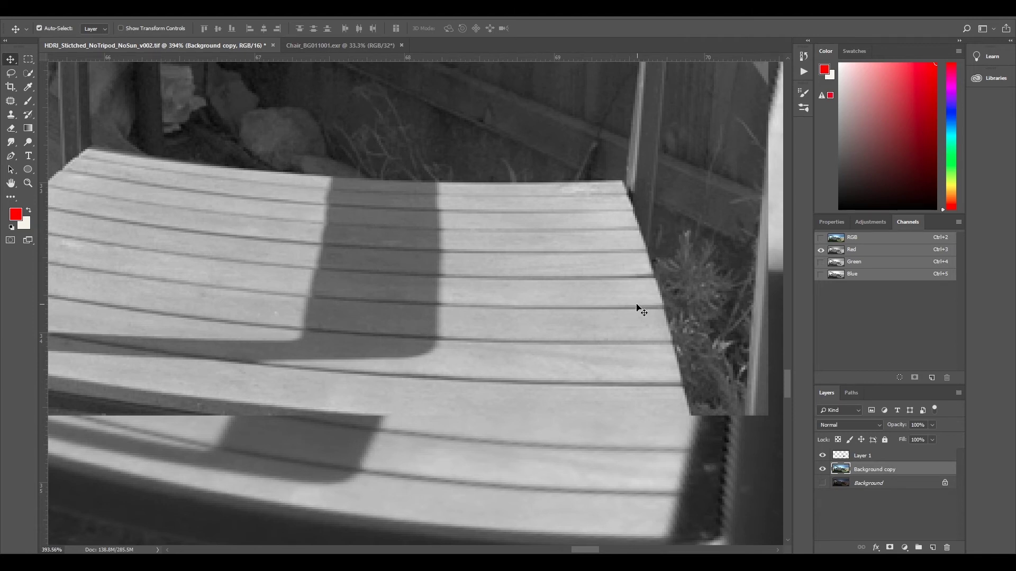
- Show only the Green channel in the Channels panel, hiding Red
{"action": "left_click", "coordinate": [822, 262]}
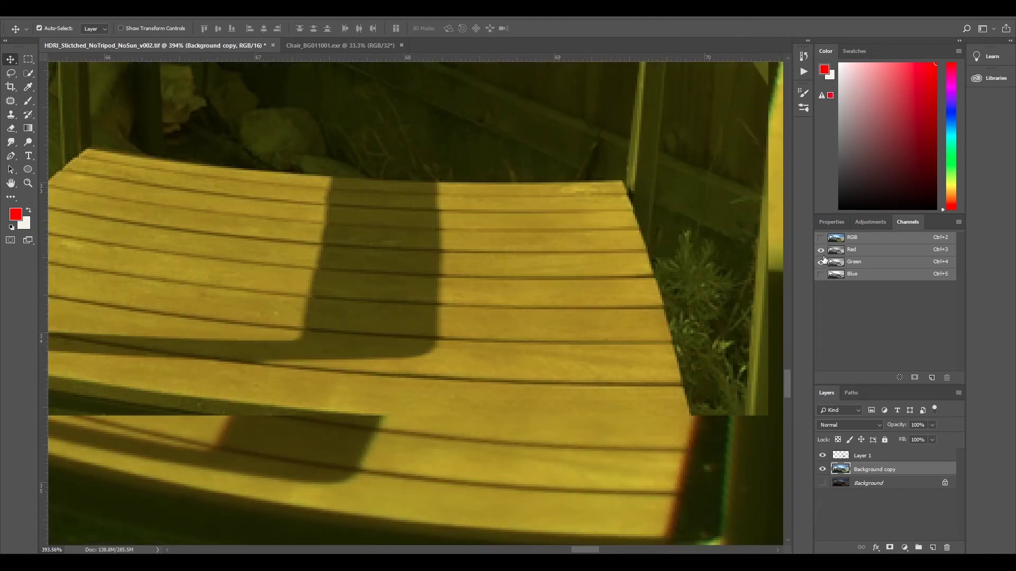
{"action": "left_click", "coordinate": [821, 249]}
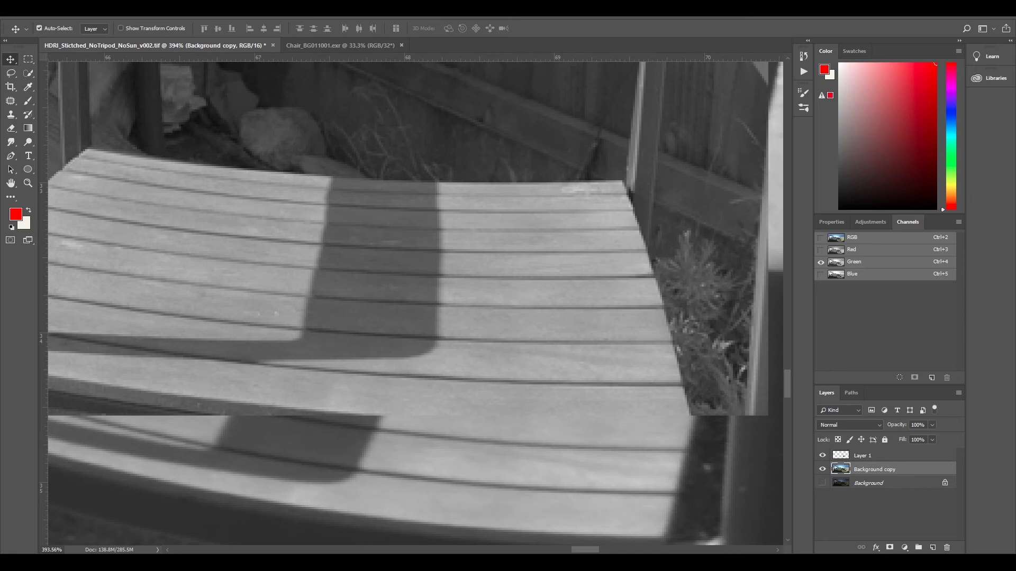
- Reopen Channel Mixer for the Green output and return its Green source to about +100%
{"action": "left_click", "coordinate": [66, 16]}
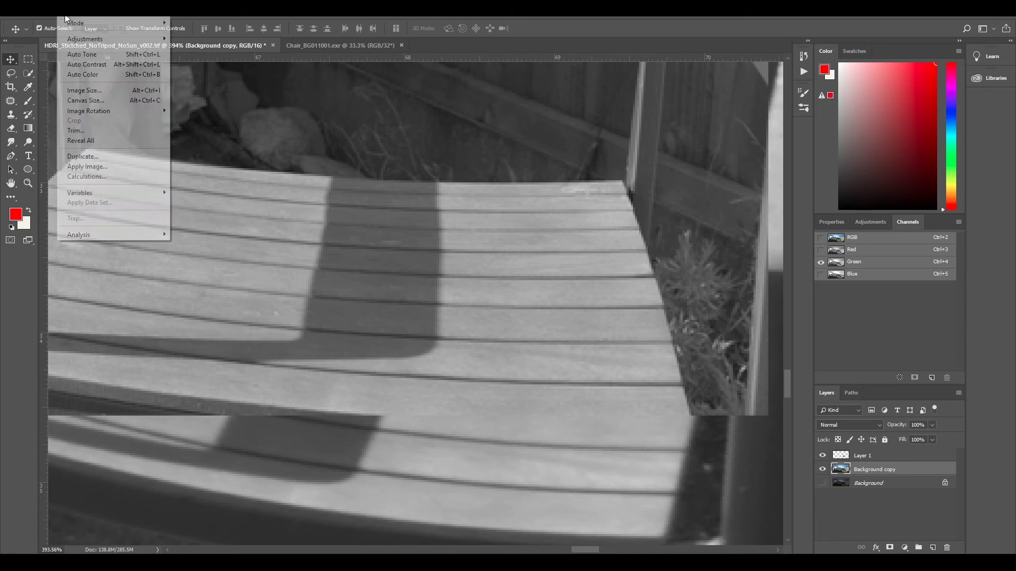
{"action": "mouse_move", "coordinate": [106, 41]}
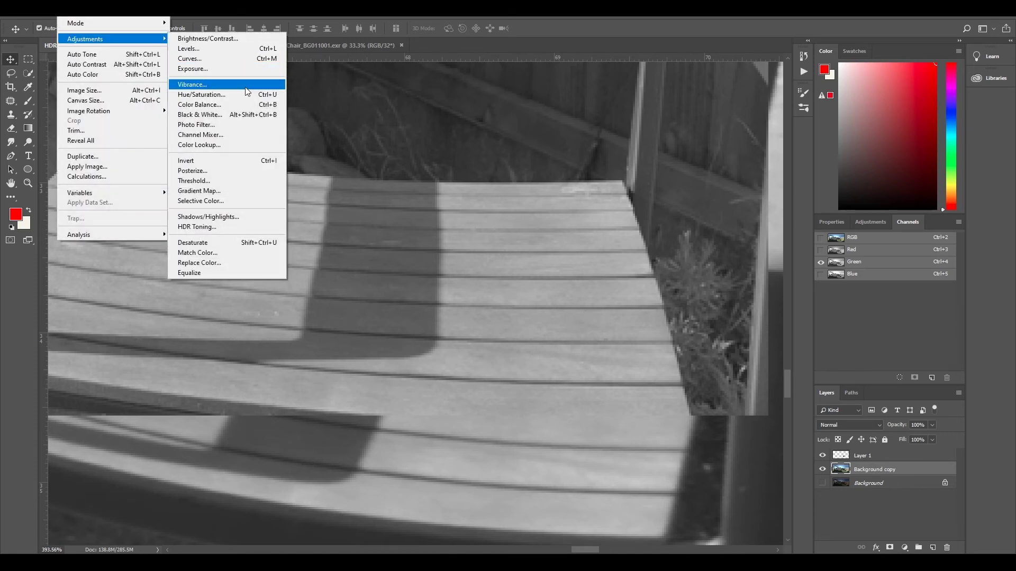
{"action": "left_click", "coordinate": [236, 136]}
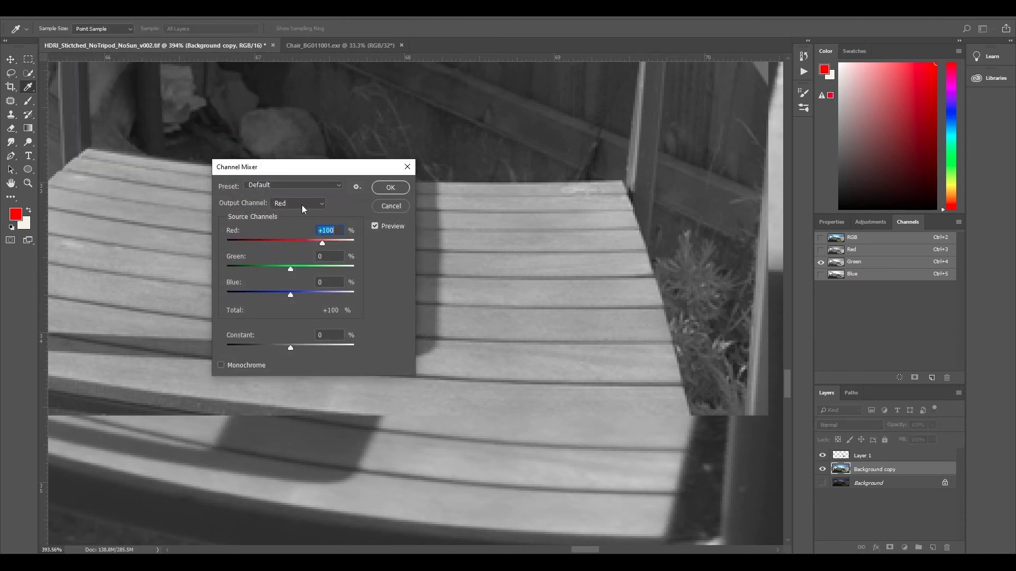
{"action": "left_click", "coordinate": [303, 206]}
{"action": "left_click", "coordinate": [292, 222]}
{"action": "left_click_drag", "start_coordinate": [322, 270], "coordinate": [308, 269]}
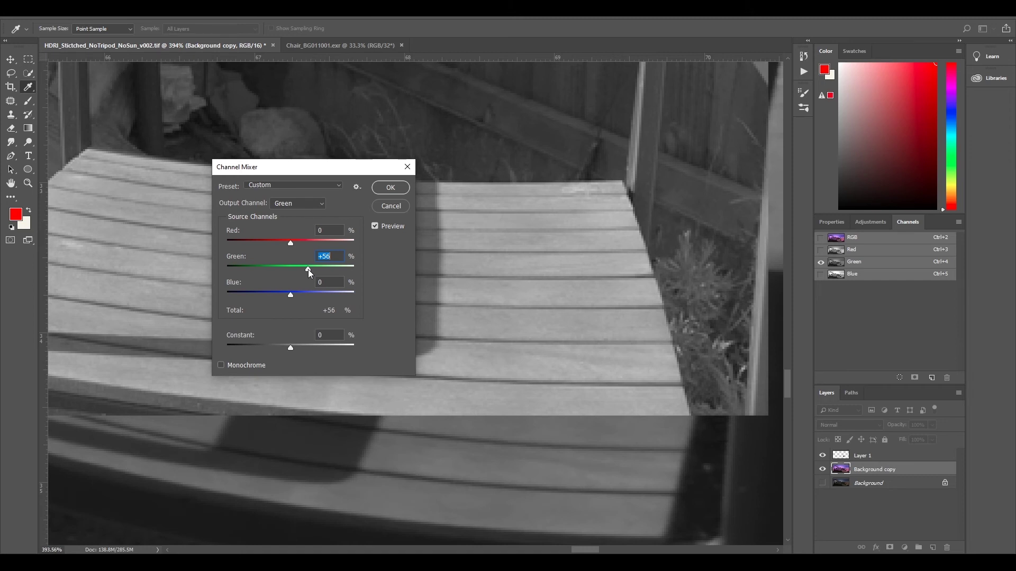
{"action": "left_click_drag", "start_coordinate": [309, 269], "coordinate": [317, 270]}
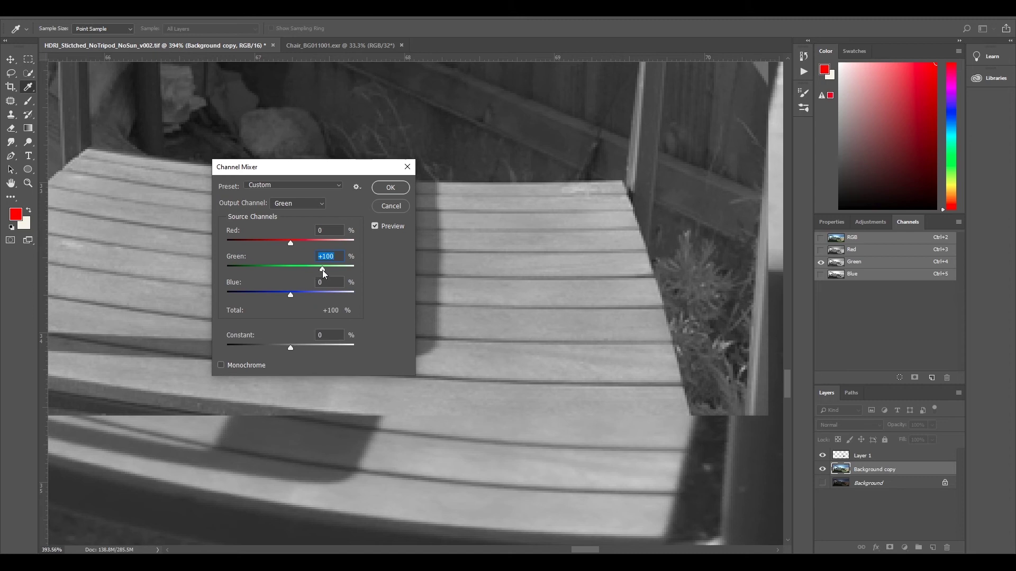
{"action": "left_click_drag", "start_coordinate": [324, 270], "coordinate": [322, 272]}
- Apply the Channel Mixer and view only the Blue channel in grayscale
{"action": "left_click", "coordinate": [393, 189]}
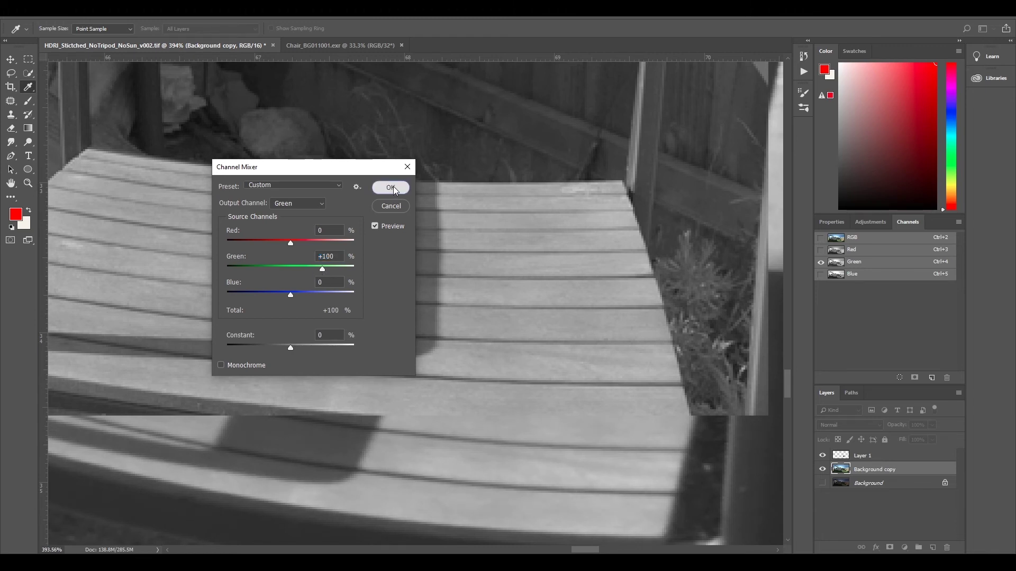
{"action": "left_click", "coordinate": [392, 188]}
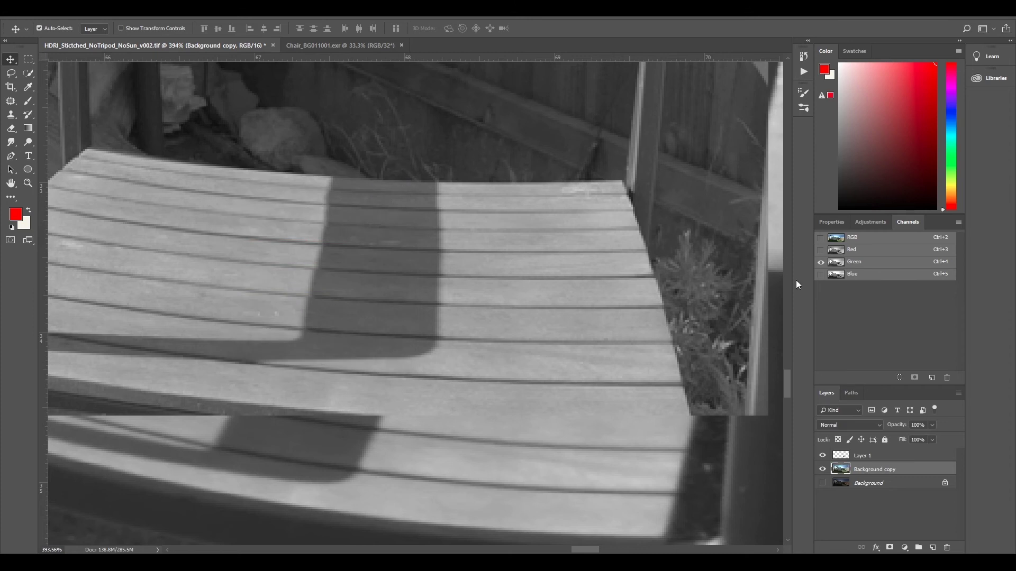
{"action": "left_click", "coordinate": [821, 274]}
{"action": "left_click", "coordinate": [821, 262]}
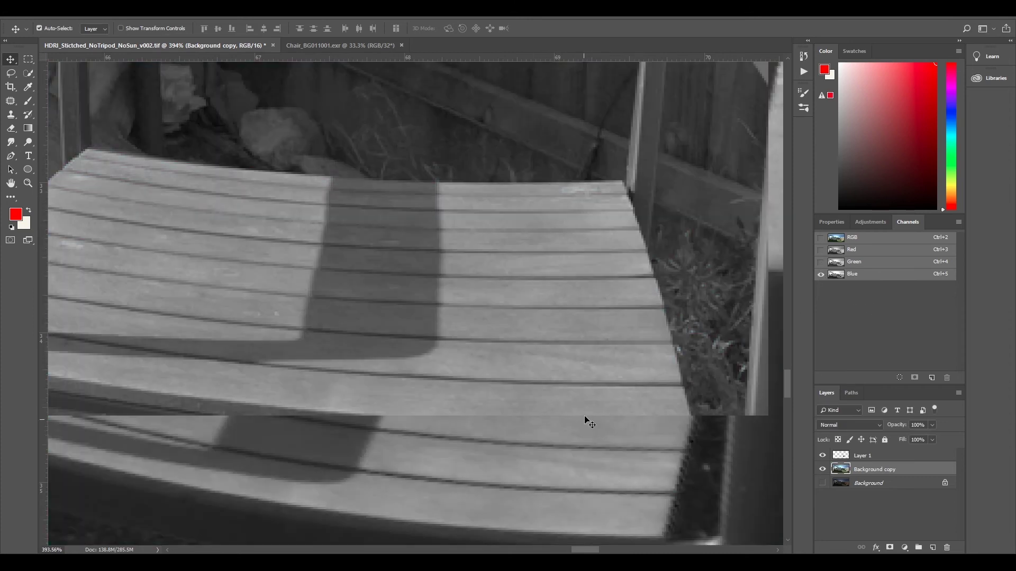
- Apply Channel Mixer with the Blue output's Blue source raised to +112%
{"action": "left_click", "coordinate": [71, 8]}
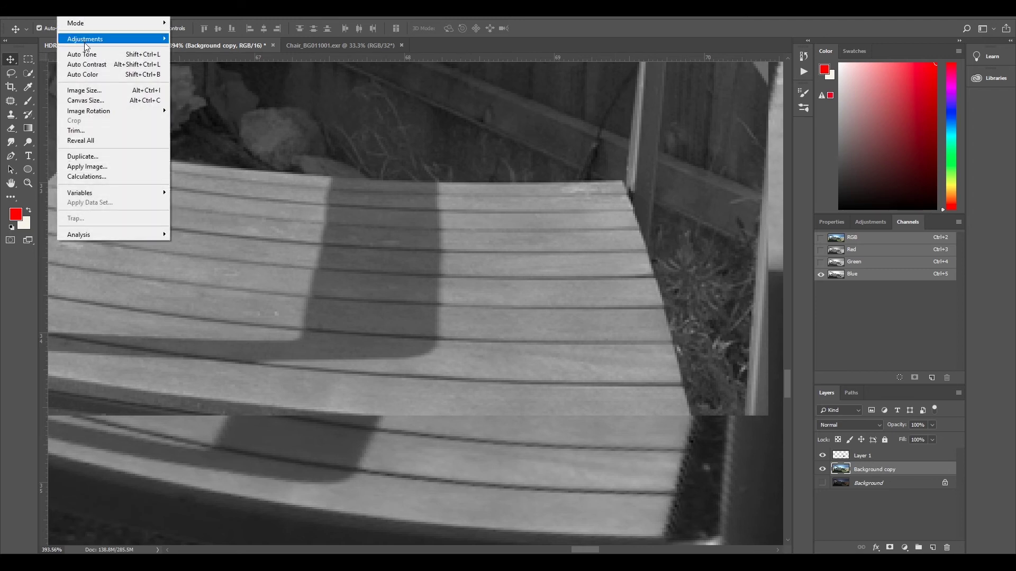
{"action": "mouse_move", "coordinate": [122, 38]}
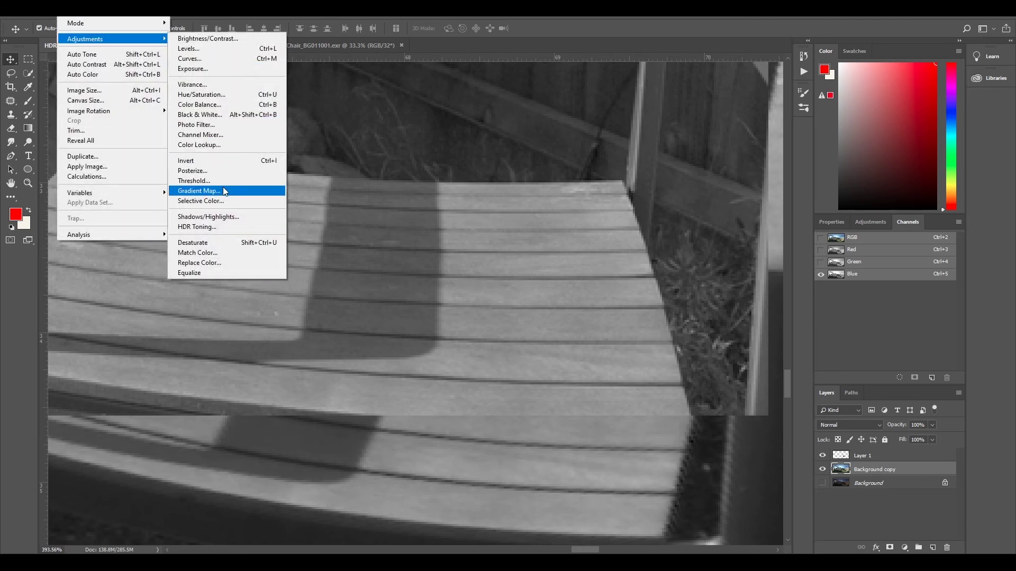
{"action": "left_click", "coordinate": [211, 136]}
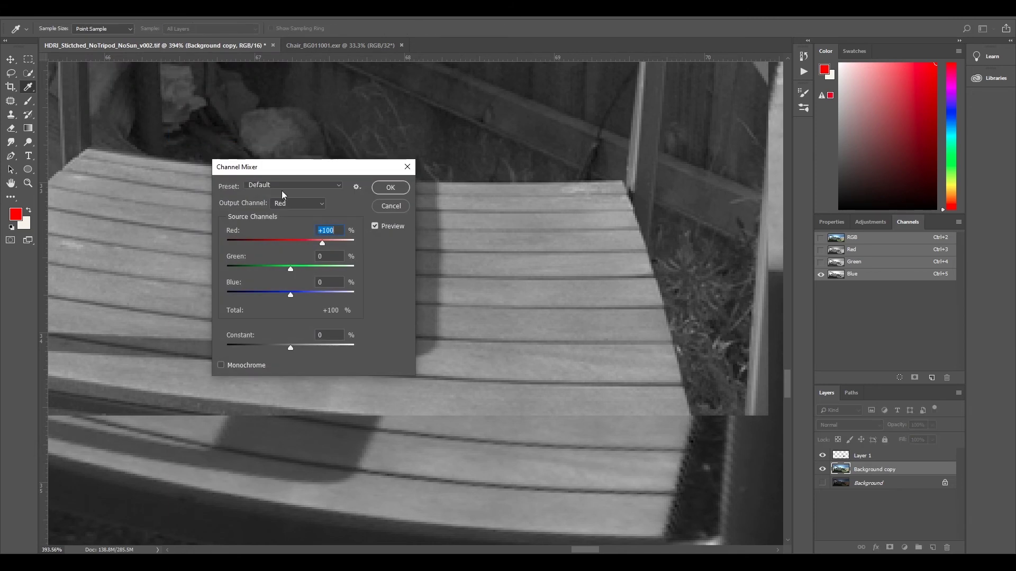
{"action": "left_click", "coordinate": [282, 205]}
{"action": "left_click", "coordinate": [288, 233]}
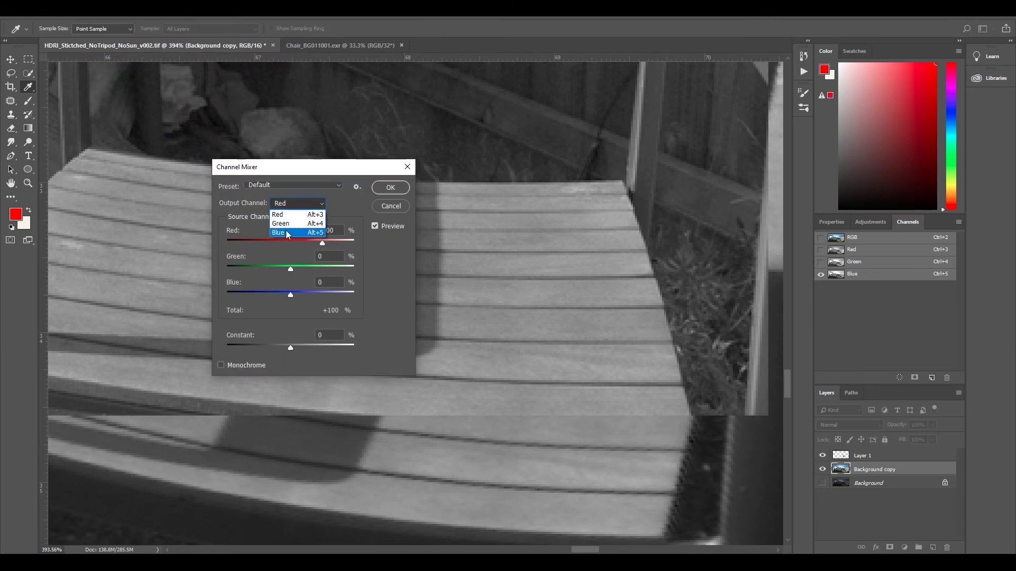
{"action": "mouse_move", "coordinate": [322, 294]}
{"action": "left_mouse_down"}
{"action": "mouse_move", "coordinate": [304, 298]}
{"action": "mouse_move", "coordinate": [313, 297]}
{"action": "left_mouse_up"}
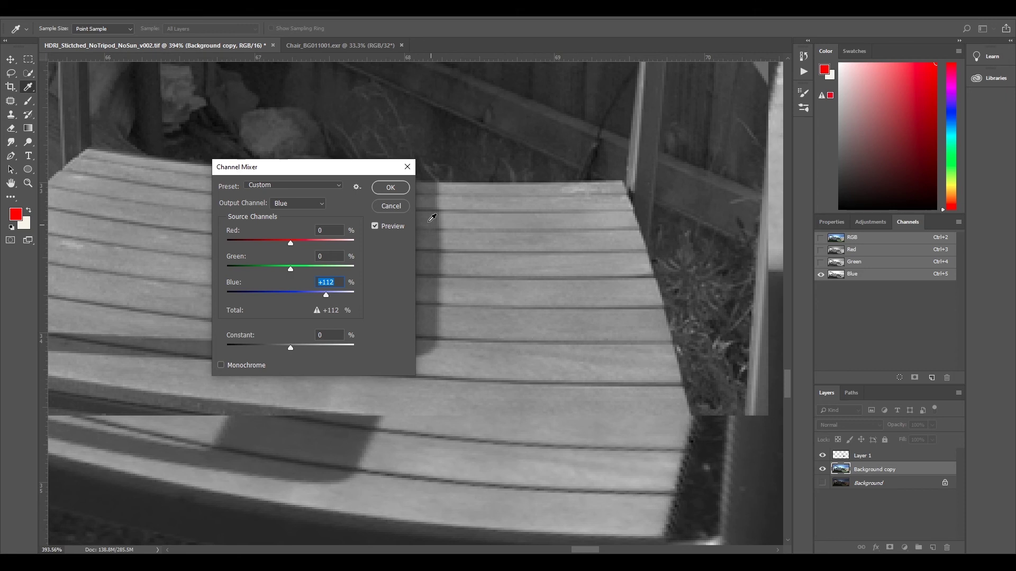
{"action": "left_click", "coordinate": [391, 188]}
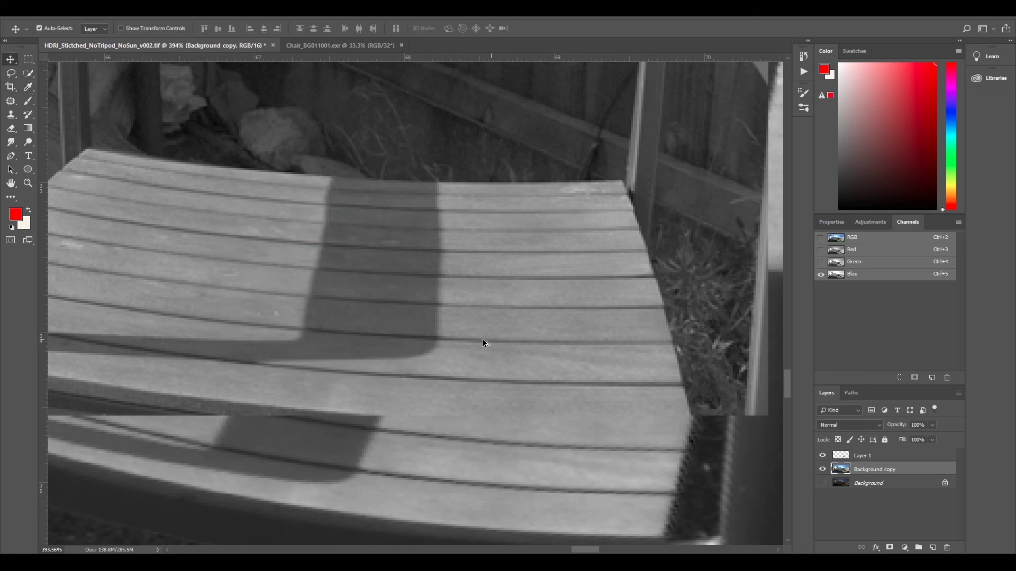
- Zoom out and restore the full-colour RGB composite view
{"action": "scroll", "coordinate": [481, 338], "scroll_direction": "down", "scroll_amount": 5}
{"action": "scroll", "coordinate": [511, 348], "scroll_direction": "down", "scroll_amount": 3}
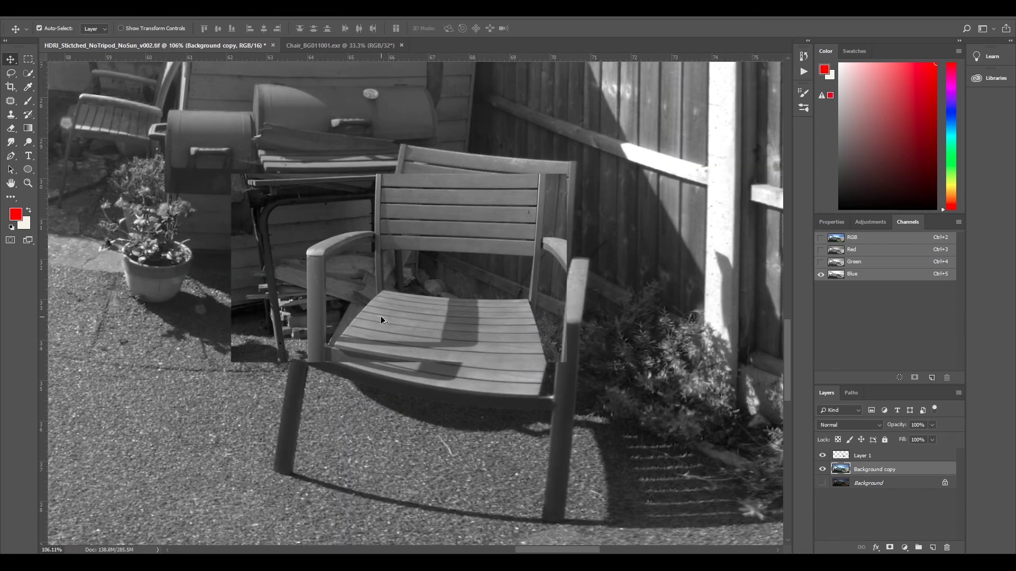
{"action": "scroll", "coordinate": [394, 288], "scroll_direction": "up", "scroll_amount": 2}
{"action": "scroll", "coordinate": [470, 284], "scroll_direction": "down", "scroll_amount": 1}
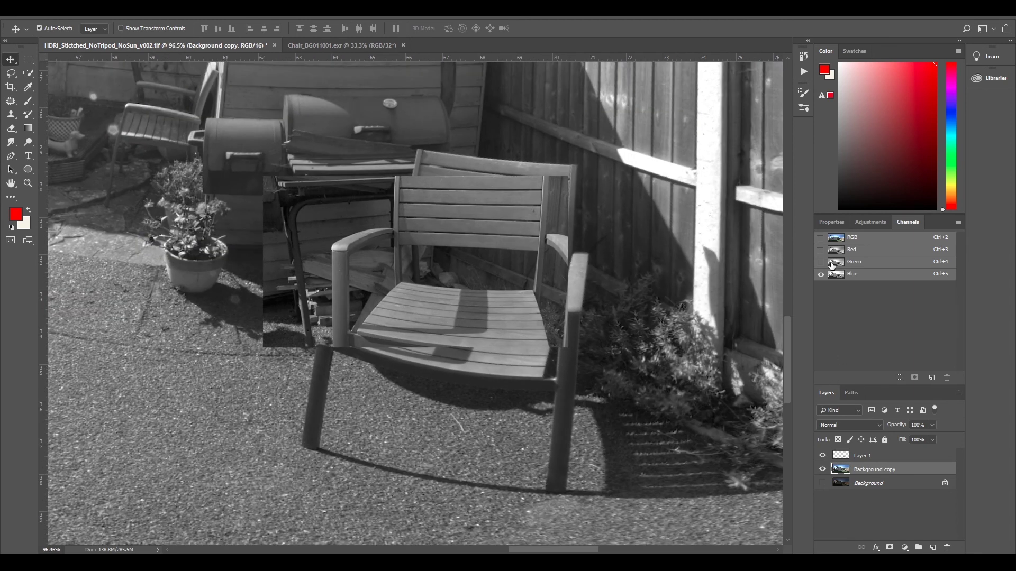
{"action": "left_click", "coordinate": [821, 238]}
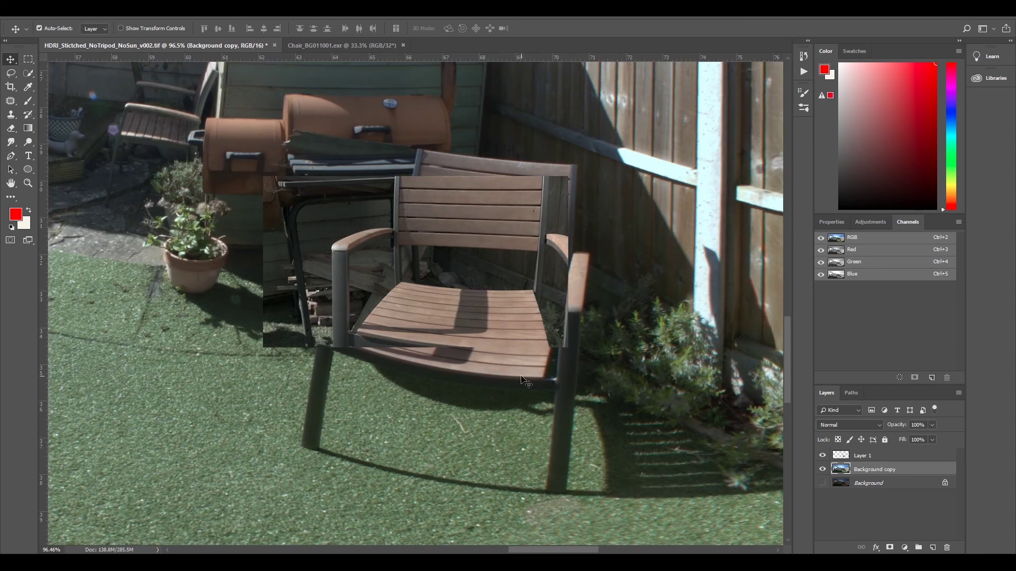
- Move the Layer 1 chair plate up and left, just beside the panorama's chair
{"action": "left_click_drag", "start_coordinate": [467, 299], "coordinate": [598, 414]}
{"action": "scroll", "coordinate": [427, 280], "scroll_direction": "up", "scroll_amount": 3}
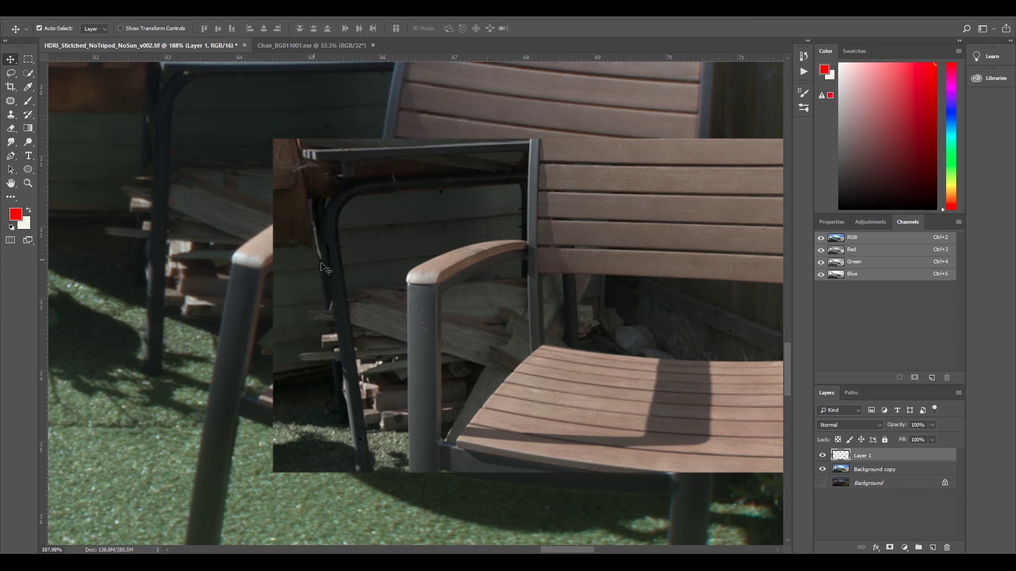
{"action": "left_click_drag", "start_coordinate": [743, 351], "coordinate": [550, 296]}
{"action": "left_click_drag", "start_coordinate": [554, 299], "coordinate": [551, 258]}
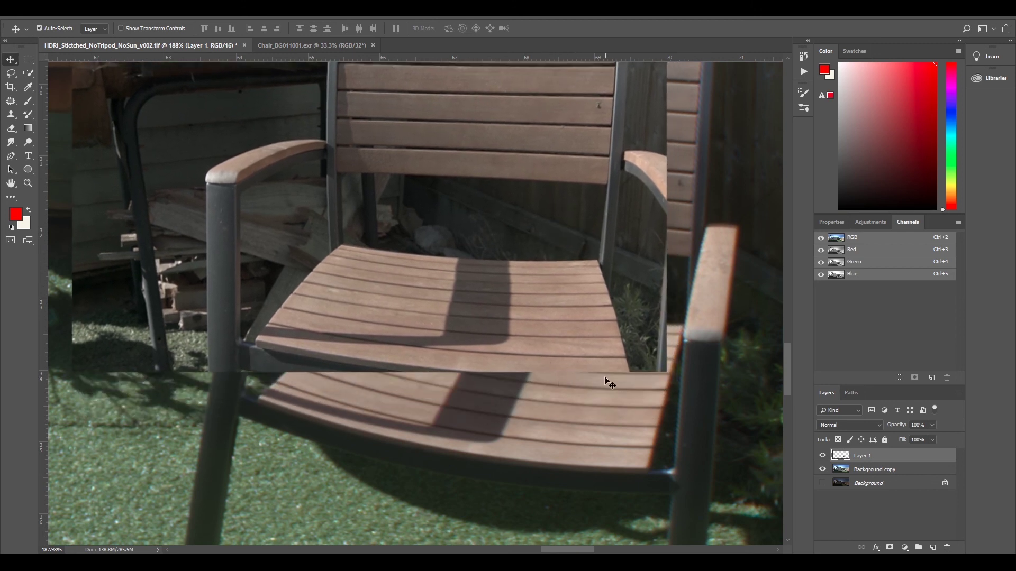
{"action": "scroll", "coordinate": [607, 382], "scroll_direction": "down", "scroll_amount": 5}
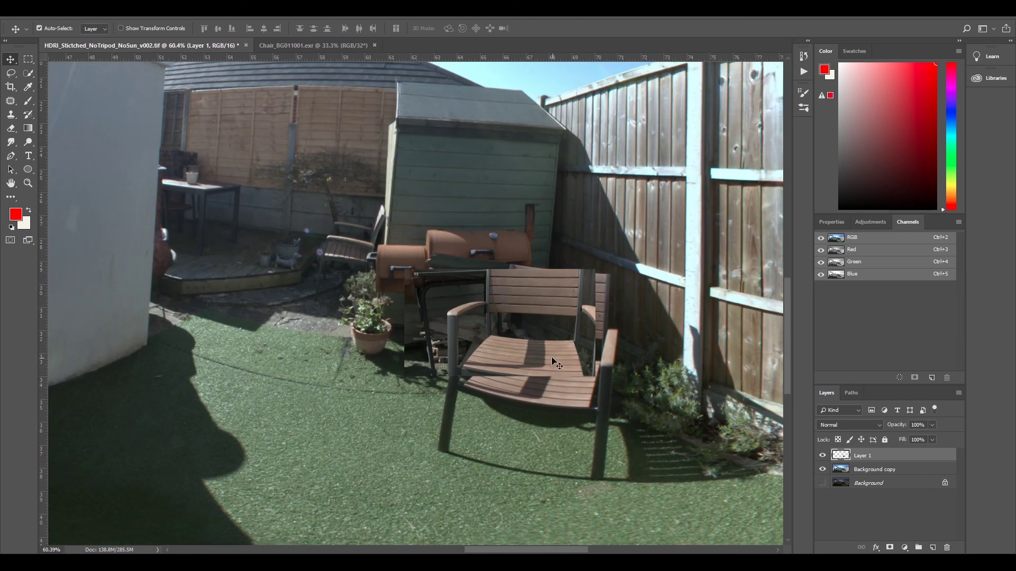
{"action": "left_click_drag", "start_coordinate": [554, 365], "coordinate": [402, 346]}
- Drag the chair plate over the right-hand panorama chair and nudge it into line
{"action": "scroll", "coordinate": [437, 340], "scroll_direction": "down", "scroll_amount": 3}
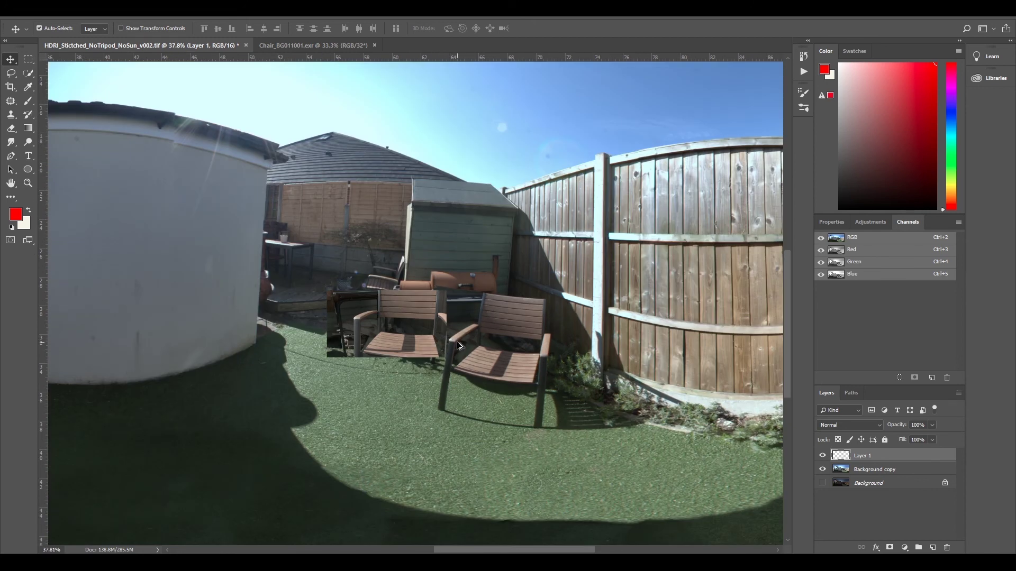
{"action": "scroll", "coordinate": [458, 344], "scroll_direction": "down", "scroll_amount": 2}
{"action": "scroll", "coordinate": [458, 352], "scroll_direction": "up", "scroll_amount": 1}
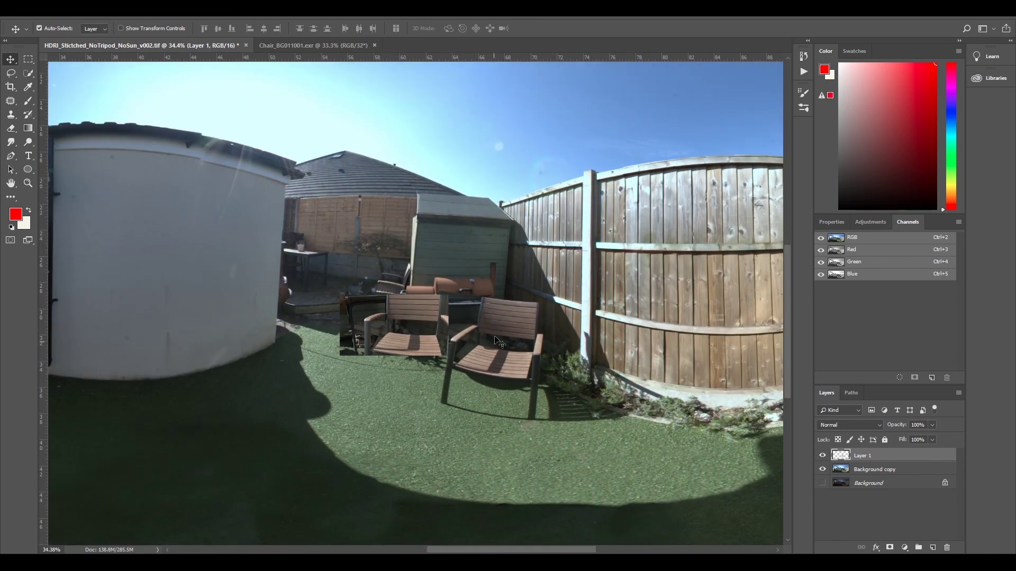
{"action": "scroll", "coordinate": [498, 341], "scroll_direction": "up", "scroll_amount": 3}
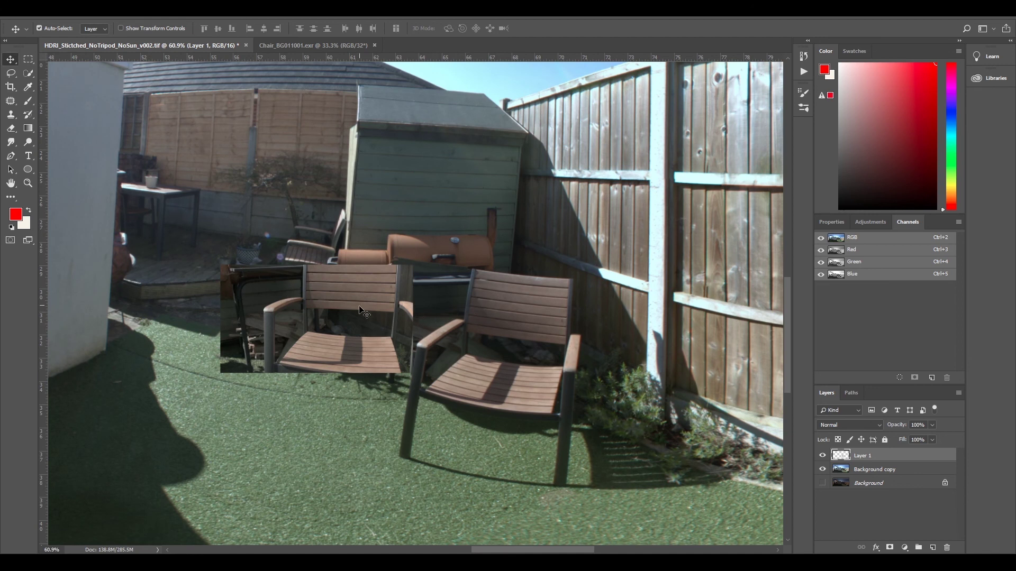
{"action": "left_click_drag", "start_coordinate": [308, 315], "coordinate": [457, 295]}
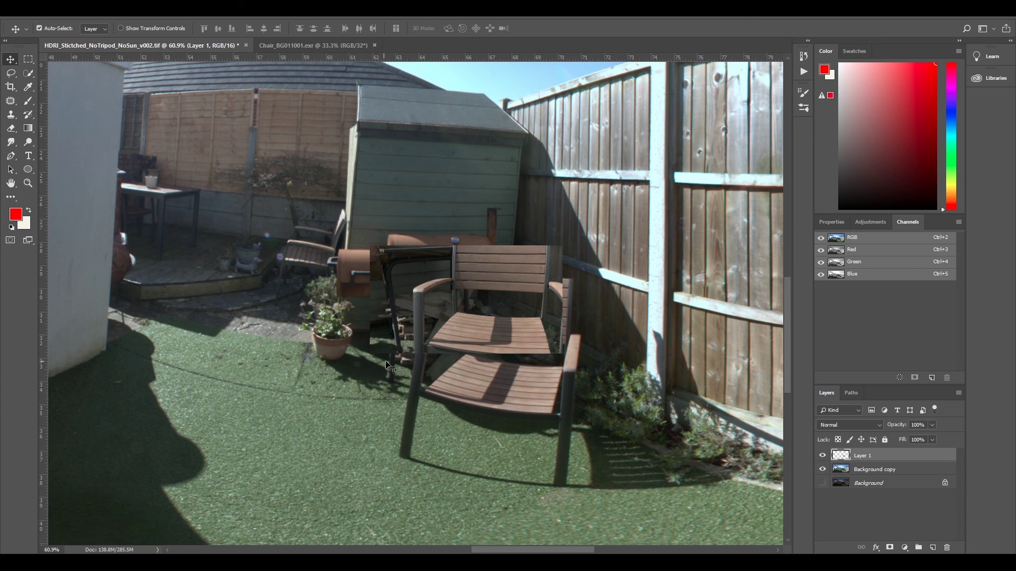
{"action": "left_click_drag", "start_coordinate": [414, 281], "coordinate": [421, 371]}
{"action": "left_click_drag", "start_coordinate": [478, 355], "coordinate": [467, 360]}
{"action": "mouse_move", "coordinate": [525, 350]}
{"action": "left_mouse_down"}
{"action": "mouse_move", "coordinate": [534, 339]}
{"action": "mouse_move", "coordinate": [525, 342]}
{"action": "left_mouse_up"}
- Shift the plate up onto the panorama chair so they roughly overlap, checking at several zooms
{"action": "scroll", "coordinate": [497, 386], "scroll_direction": "up", "scroll_amount": 3}
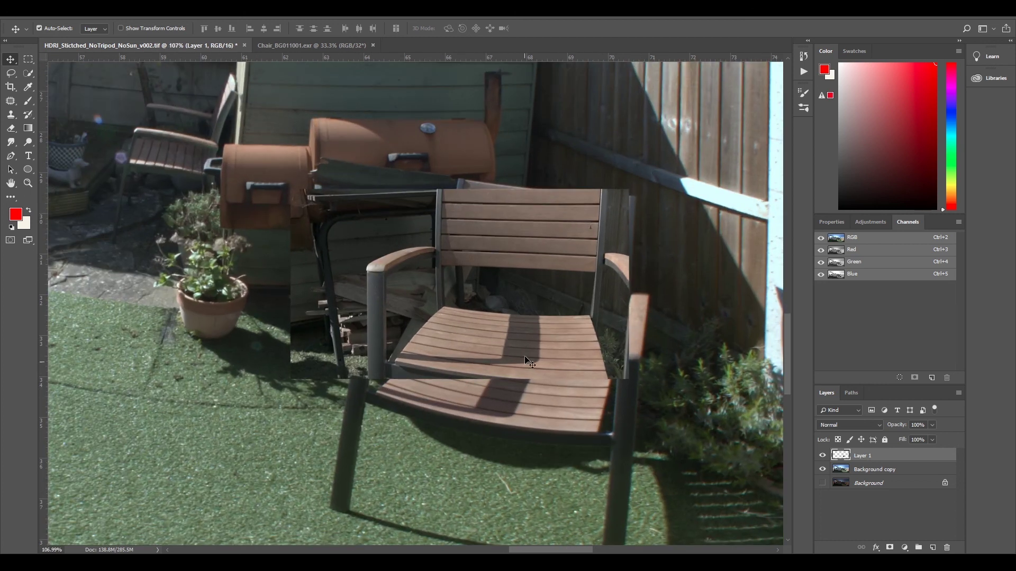
{"action": "scroll", "coordinate": [518, 390], "scroll_direction": "down", "scroll_amount": 4}
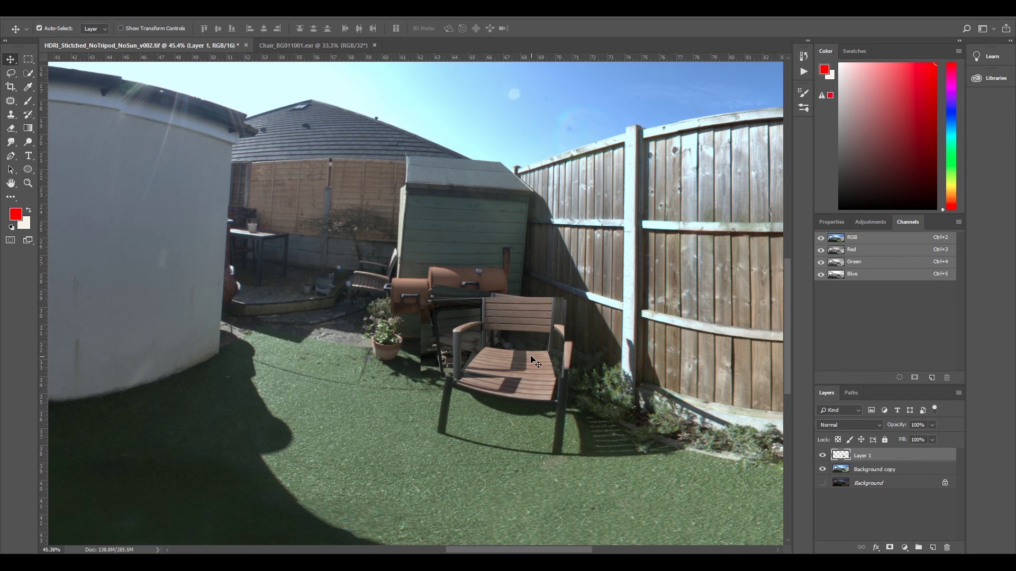
{"action": "left_click_drag", "start_coordinate": [524, 353], "coordinate": [496, 344]}
{"action": "scroll", "coordinate": [513, 362], "scroll_direction": "up", "scroll_amount": 3}
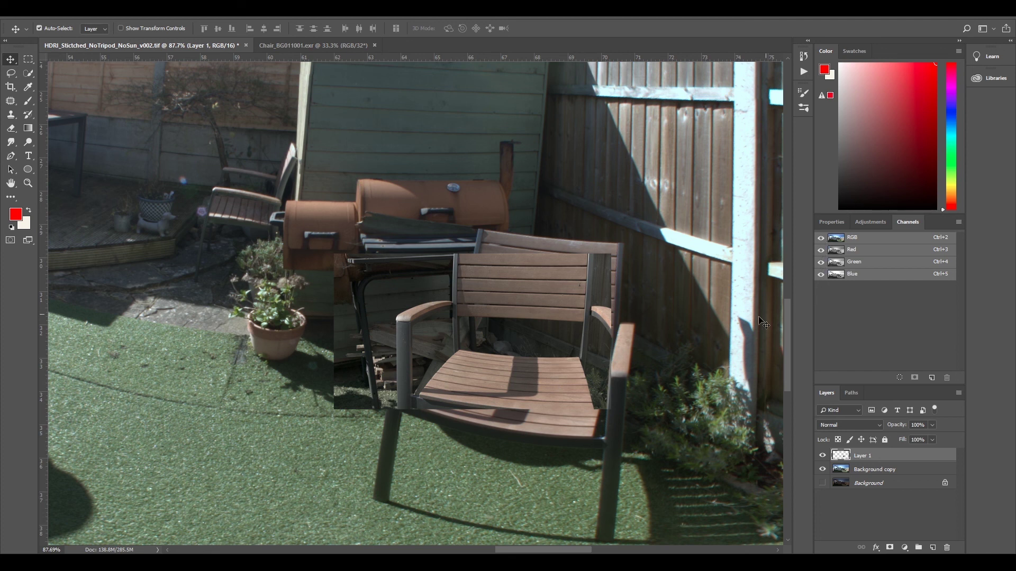
{"action": "left_click_drag", "start_coordinate": [531, 355], "coordinate": [539, 323]}
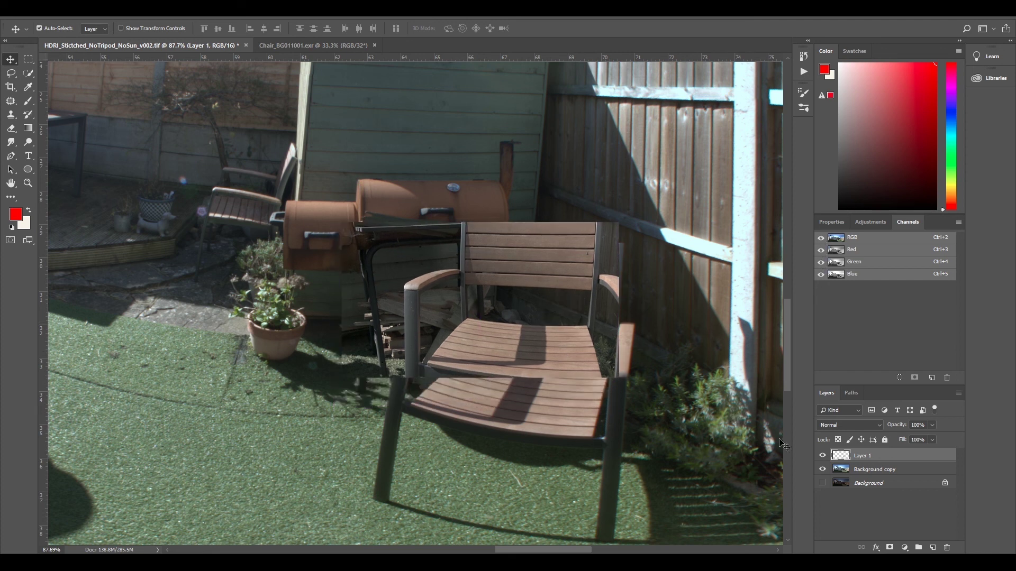
{"action": "scroll", "coordinate": [538, 278], "scroll_direction": "down", "scroll_amount": 3}
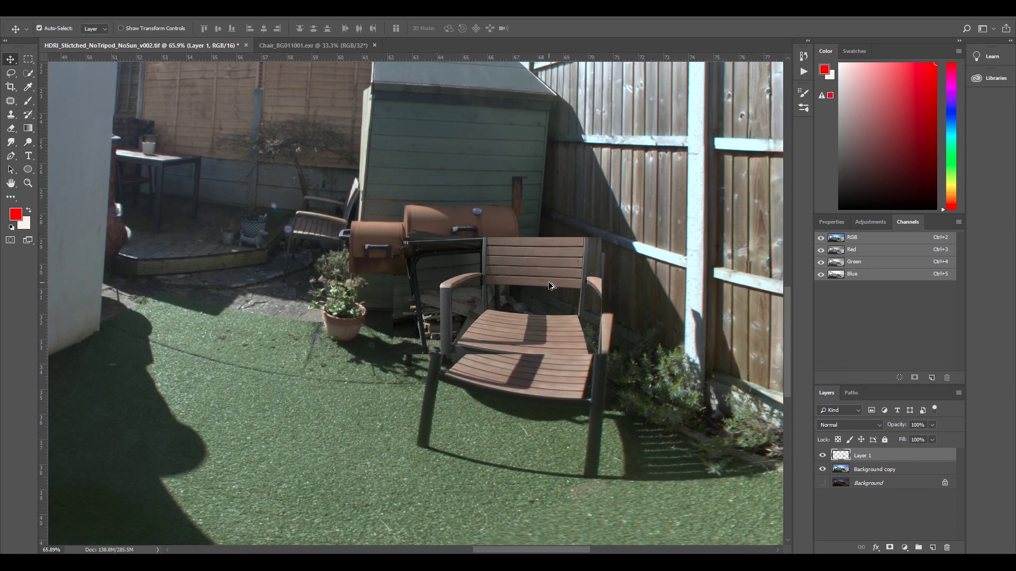
{"action": "scroll", "coordinate": [557, 303], "scroll_direction": "down", "scroll_amount": 3}
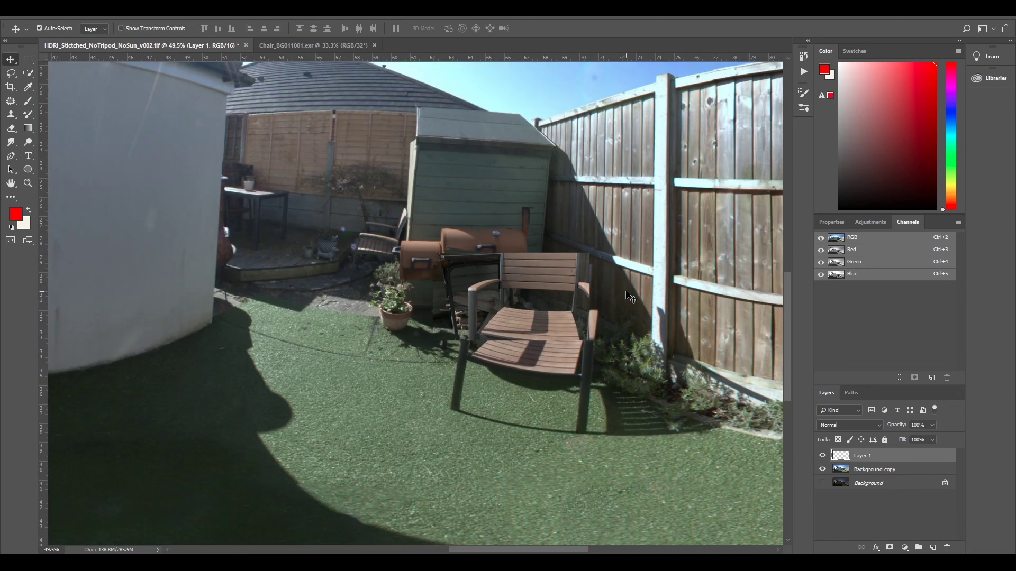
{"action": "scroll", "coordinate": [611, 340], "scroll_direction": "down", "scroll_amount": 3}
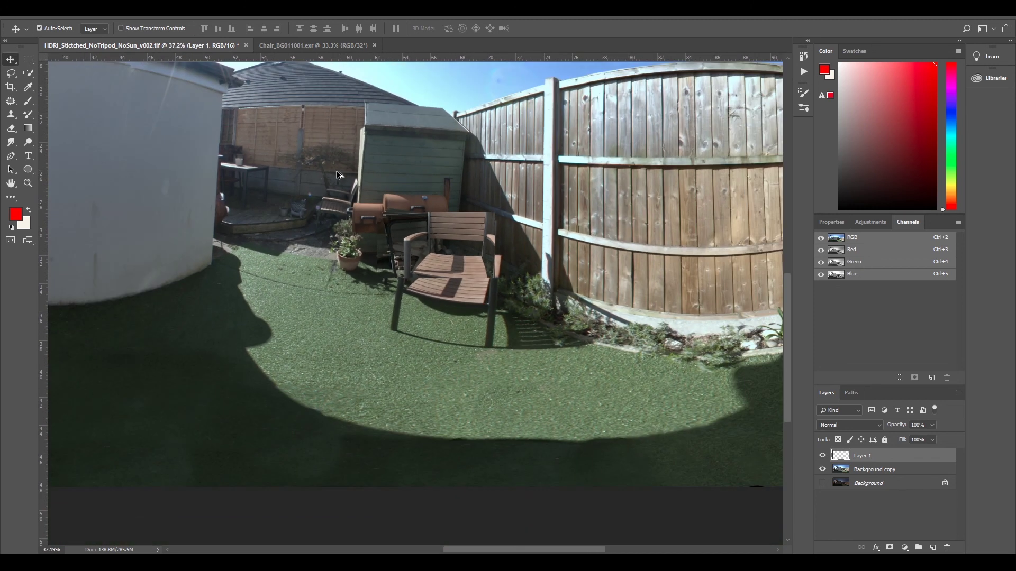
{"action": "scroll", "coordinate": [423, 212], "scroll_direction": "up", "scroll_amount": 5}
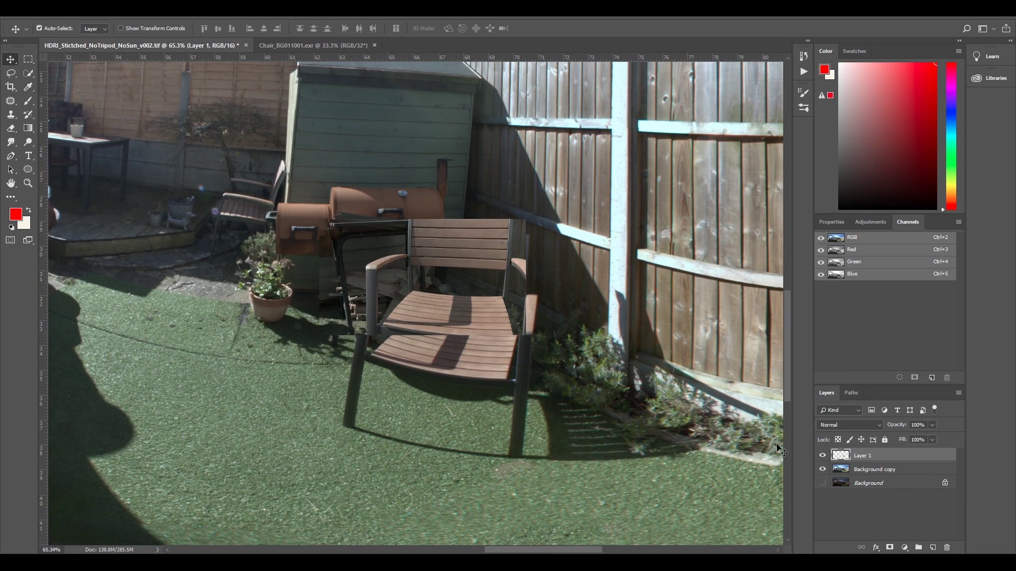